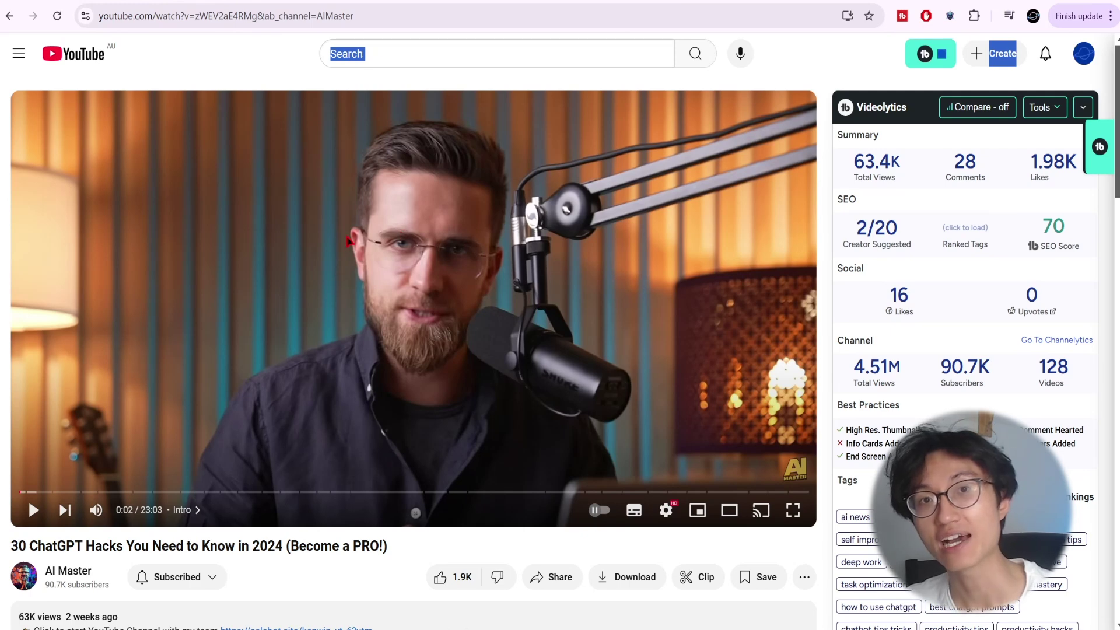
Copy the 30 ChatGPT Hacks video's URL from the player's right-click menu.
{"action": "right_click", "coordinate": [350, 242]}
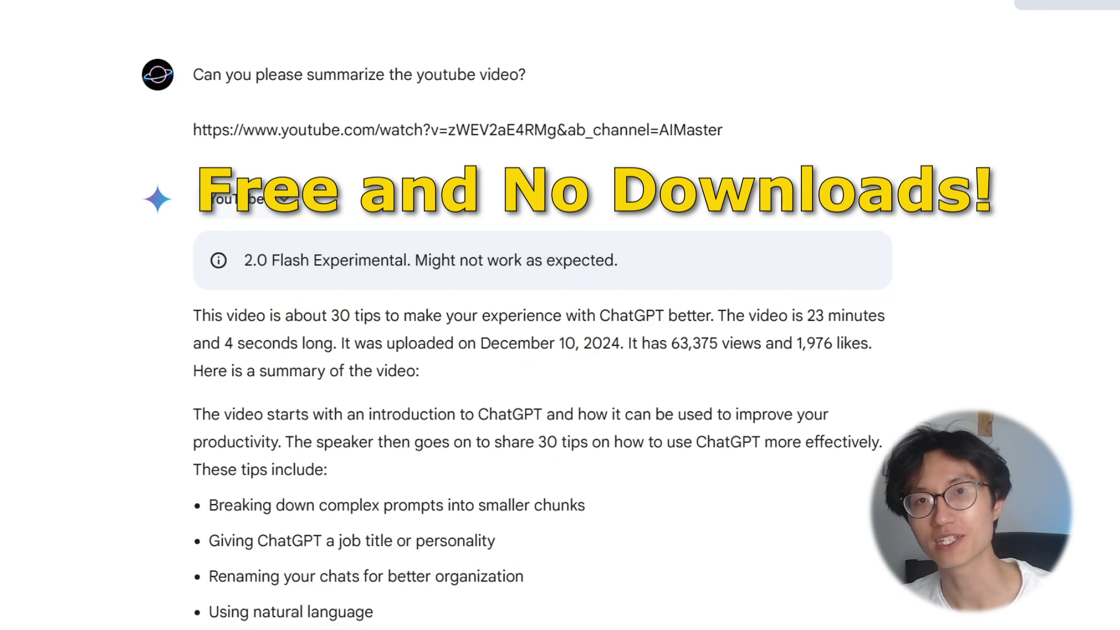
{"action": "scroll", "coordinate": [360, 305], "scroll_direction": "down", "scroll_amount": 12}
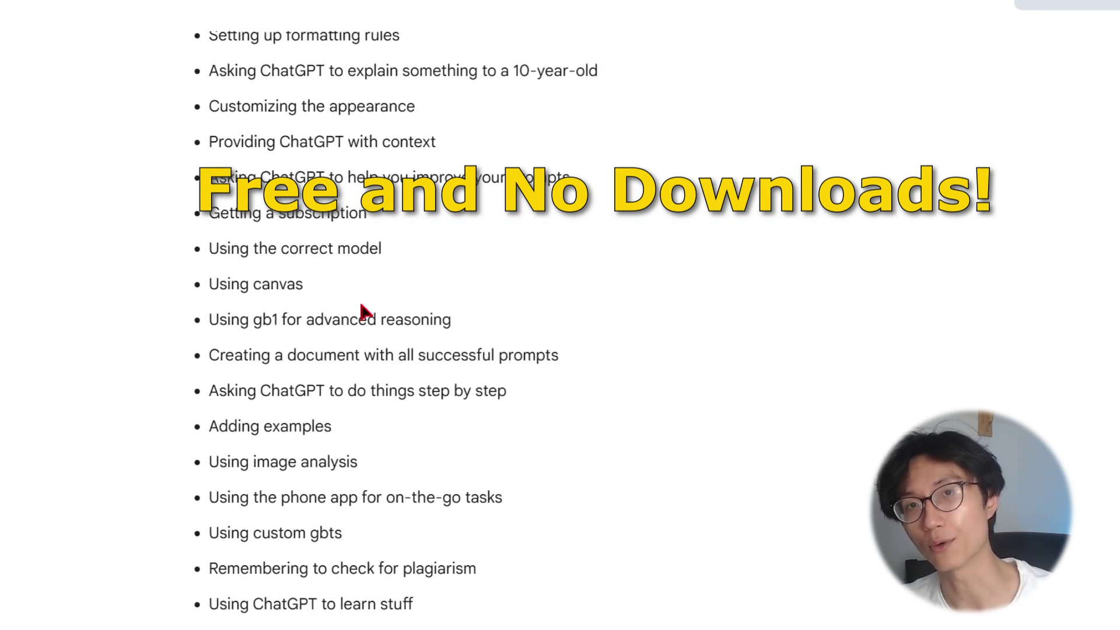
{"action": "scroll", "coordinate": [362, 306], "scroll_direction": "down", "scroll_amount": 5}
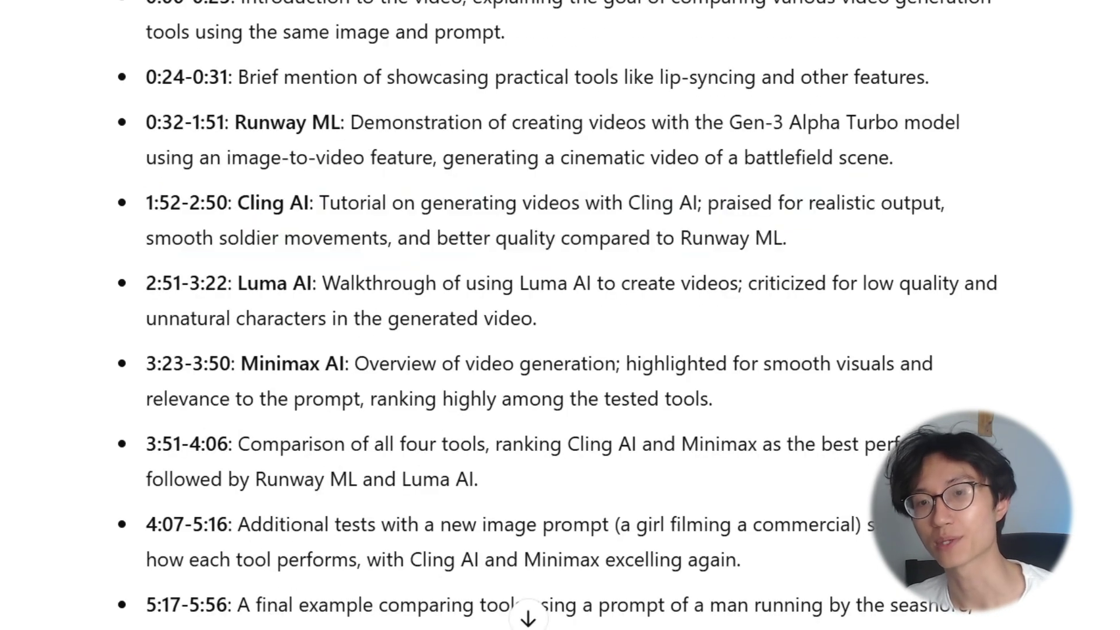
{"action": "scroll", "coordinate": [569, 155], "scroll_direction": "down", "scroll_amount": 13}
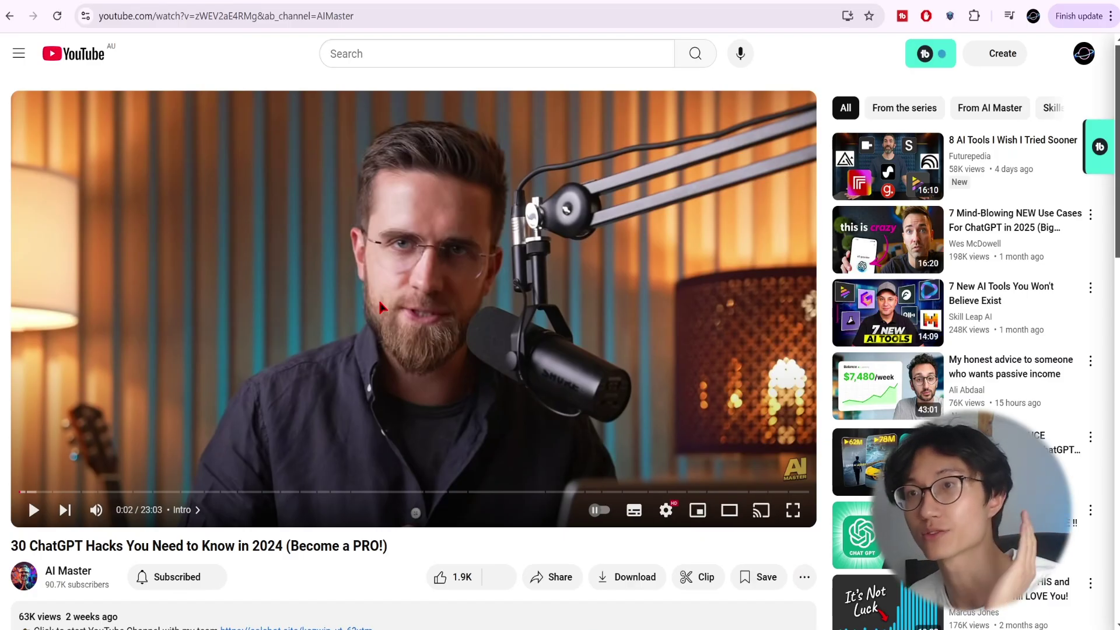
{"action": "scroll", "coordinate": [398, 323], "scroll_direction": "down", "scroll_amount": 1}
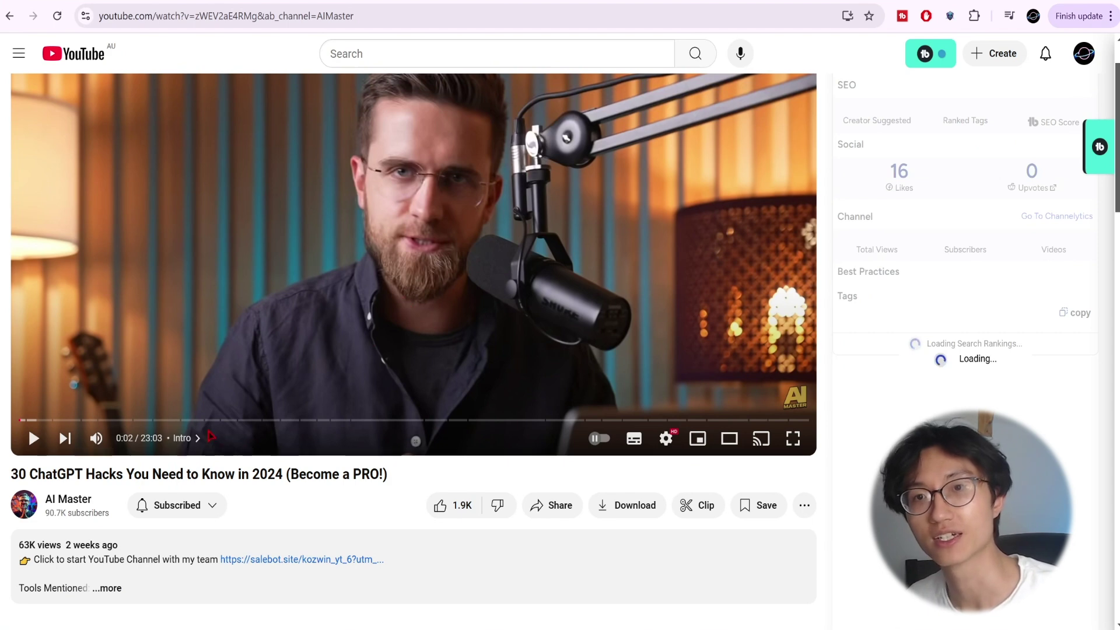
{"action": "scroll", "coordinate": [248, 91], "scroll_direction": "up", "scroll_amount": 1}
{"action": "key", "text": "ctrl+a"}
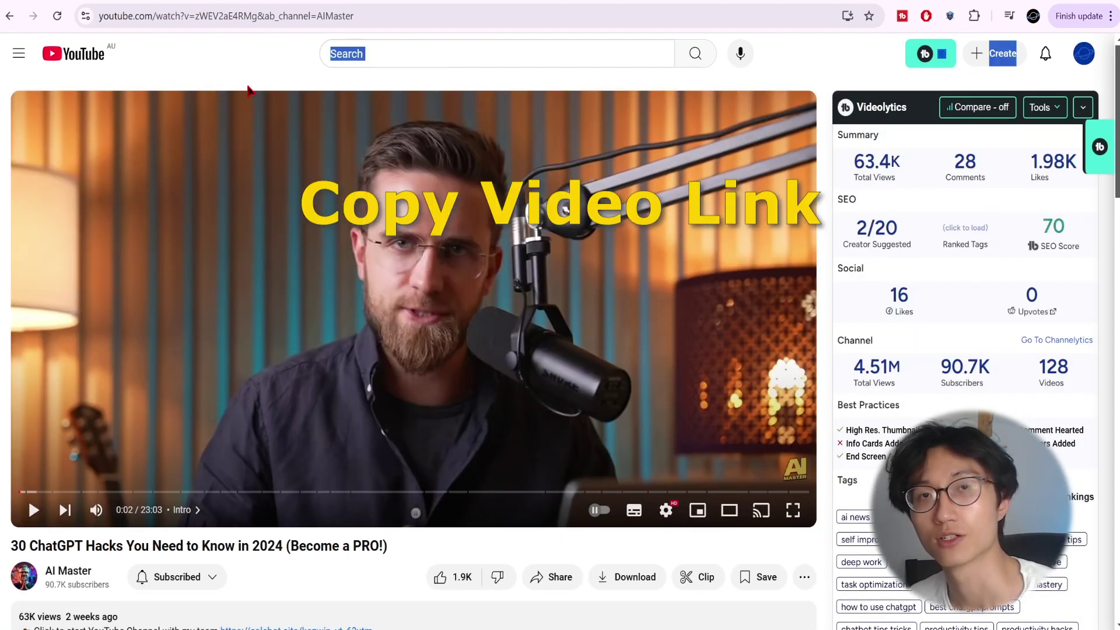
{"action": "right_click", "coordinate": [349, 241]}
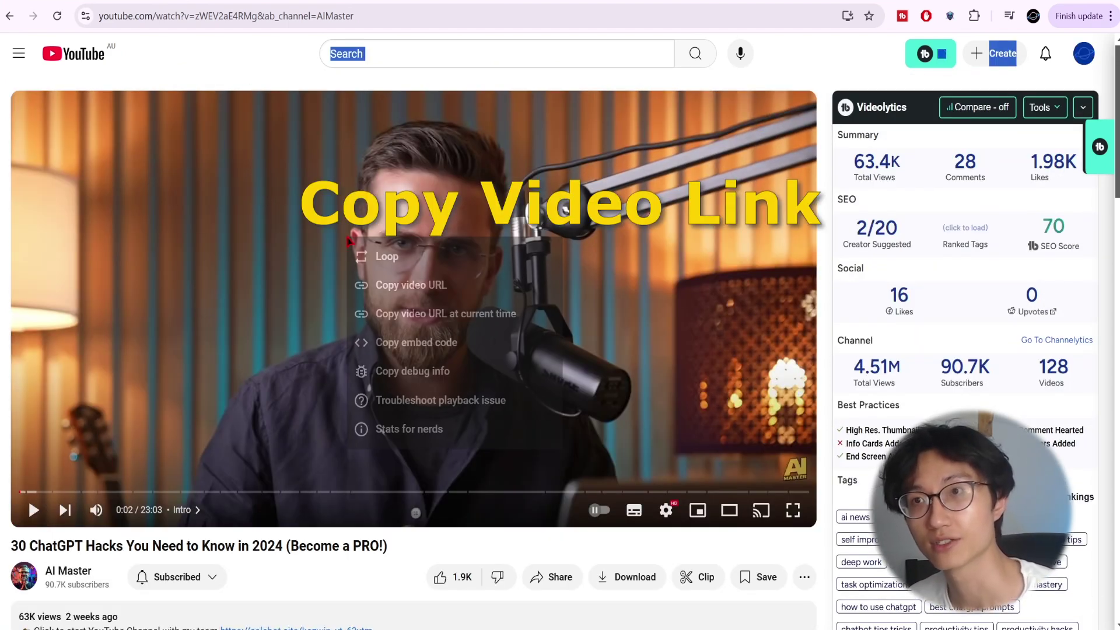
{"action": "left_click", "coordinate": [382, 285]}
Copy the YouTube page address from the browser's address bar.
{"action": "key", "text": "ctrl+l"}
{"action": "right_click", "coordinate": [317, 22]}
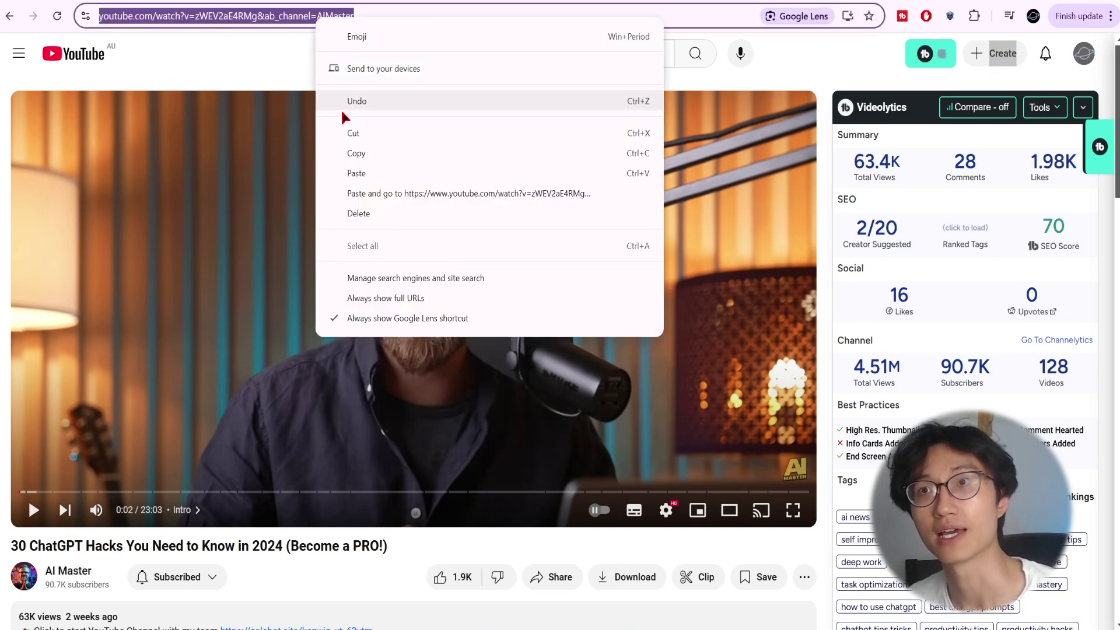
{"action": "left_click", "coordinate": [358, 155]}
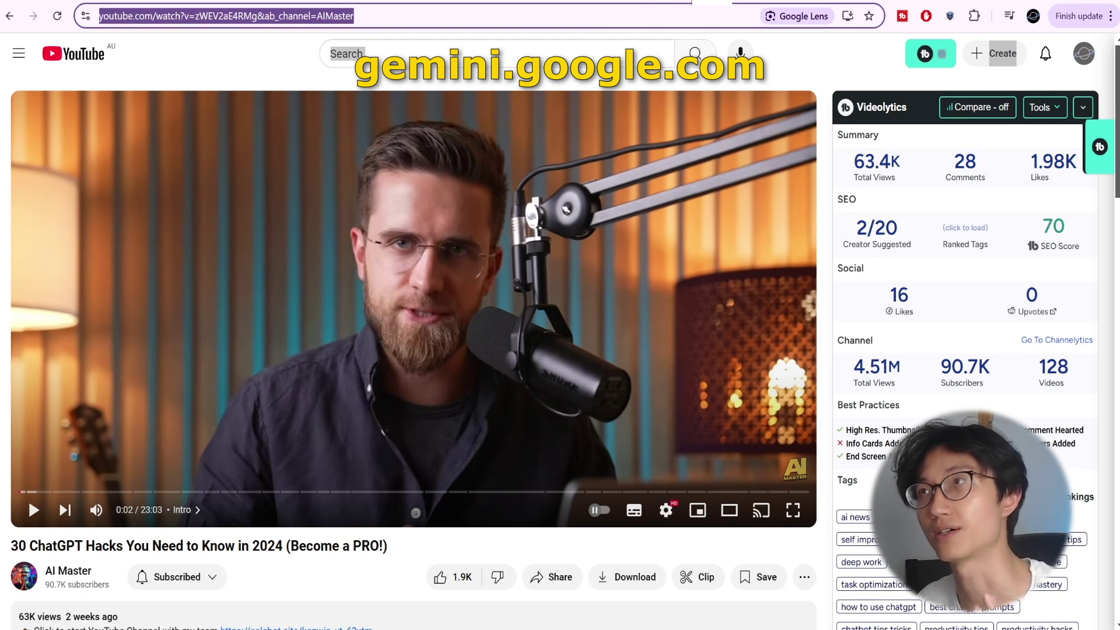
Search for 'gemini google' in a new tab and open the gemini.google.com result.
{"action": "key", "text": "ctrl+t"}
{"action": "type", "text": "gemini google"}
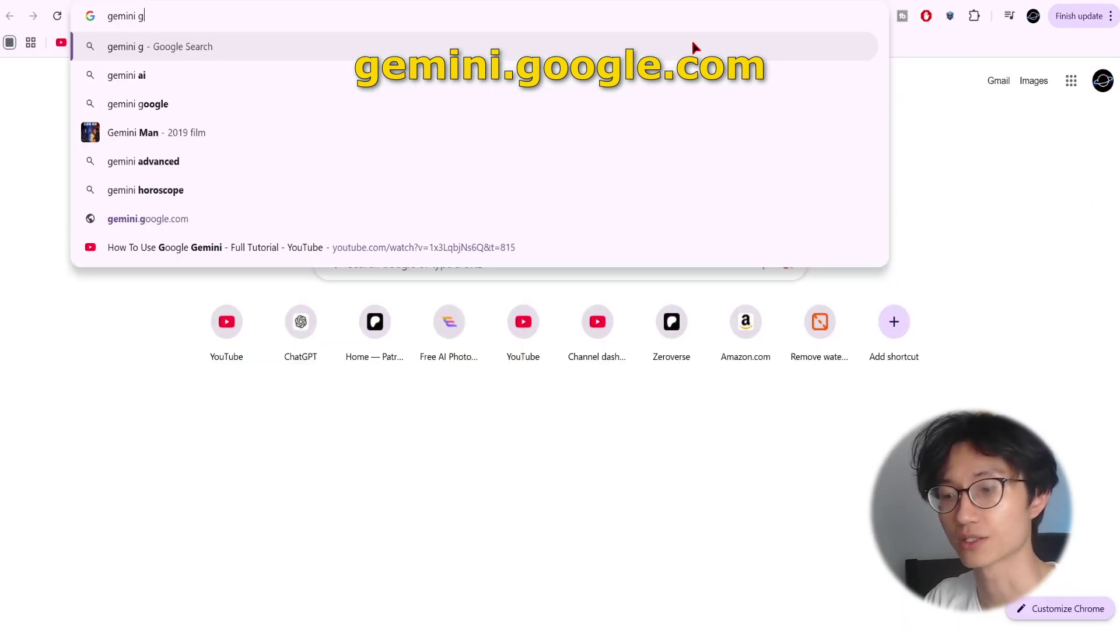
{"action": "key", "text": "Return"}
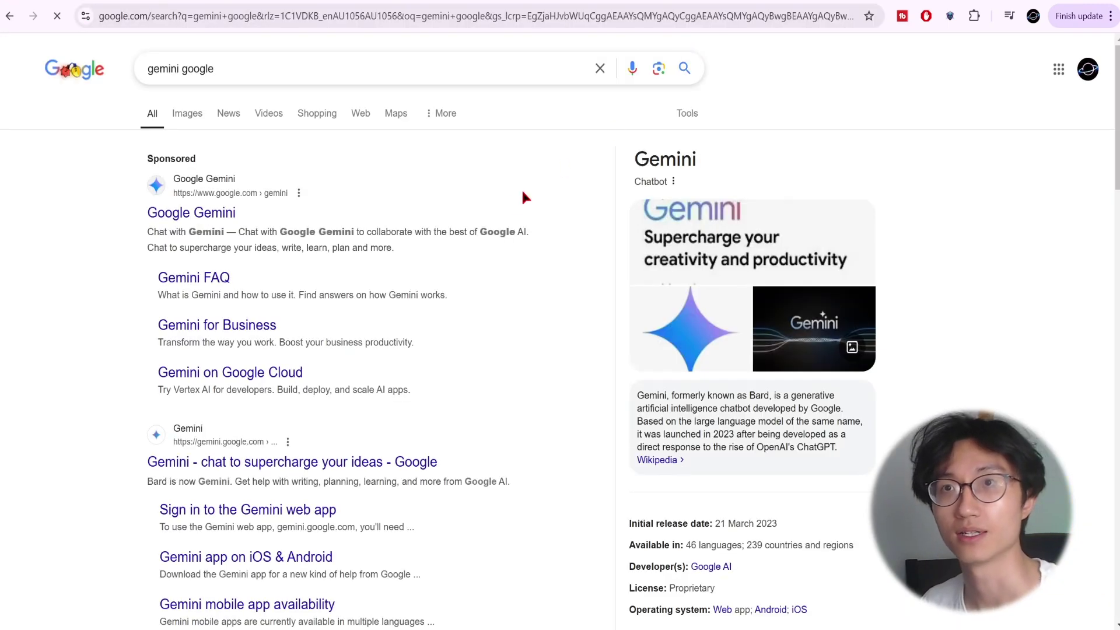
{"action": "scroll", "coordinate": [503, 199], "scroll_direction": "down", "scroll_amount": 1}
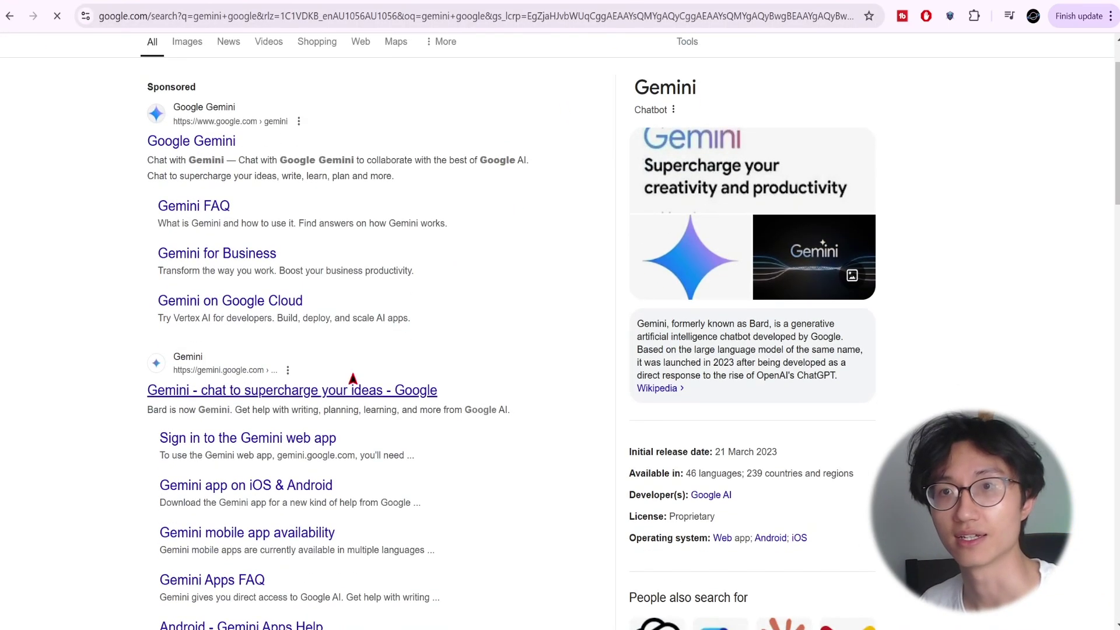
{"action": "left_click", "coordinate": [216, 390]}
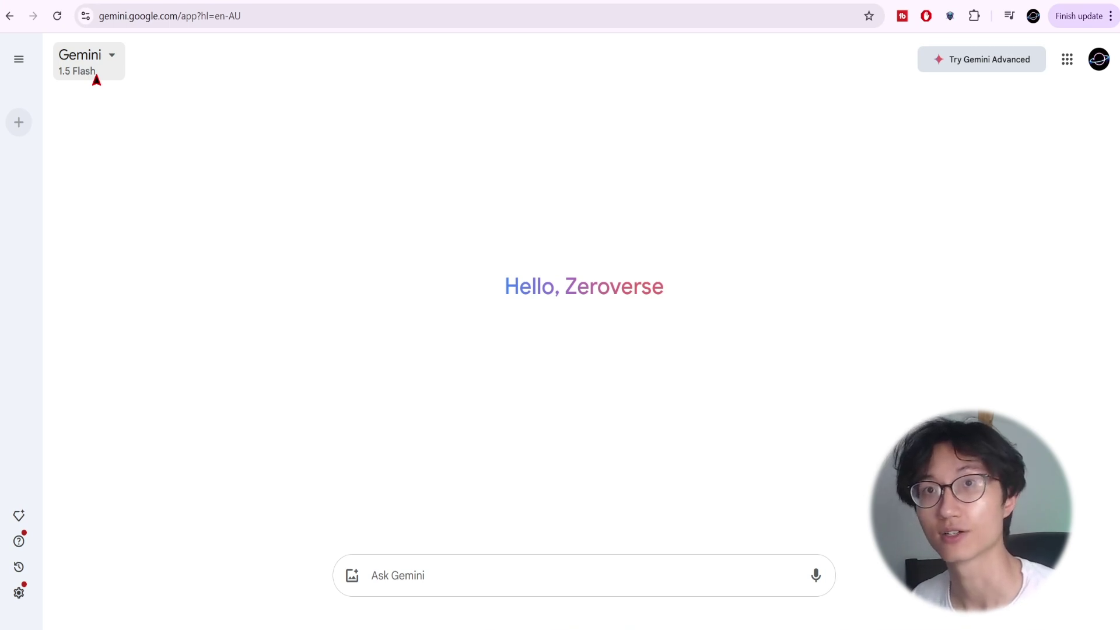
Choose 2.0 Flash Experimental and enter 'Can you please summarize the youtube video?' above the pasted link.
{"action": "left_click", "coordinate": [93, 70]}
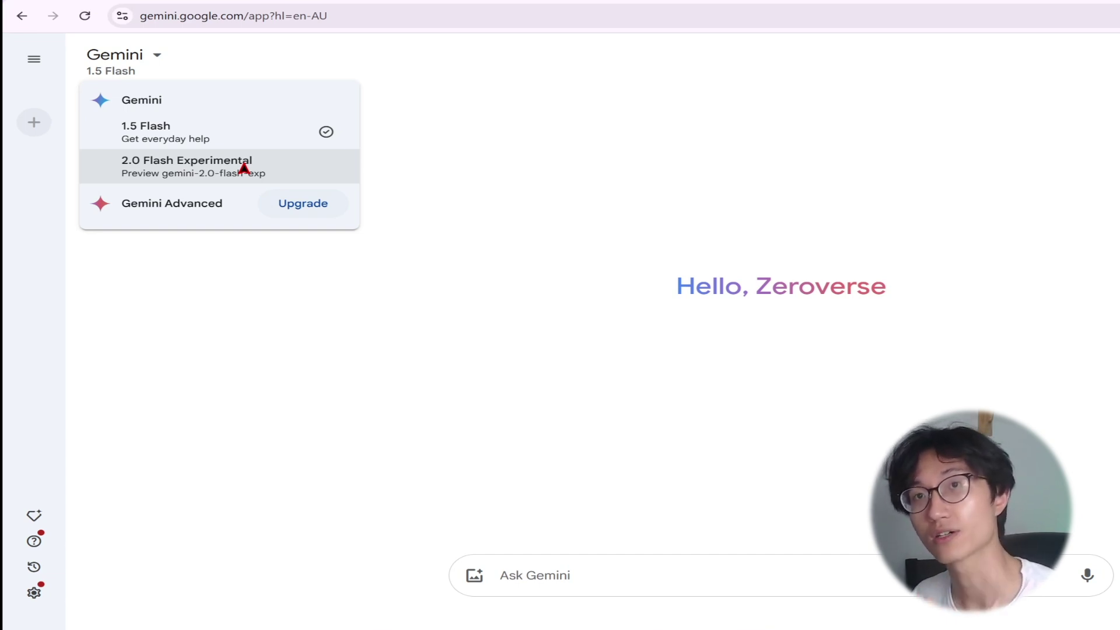
{"action": "type", "text": "you please summarize the youtube video"}
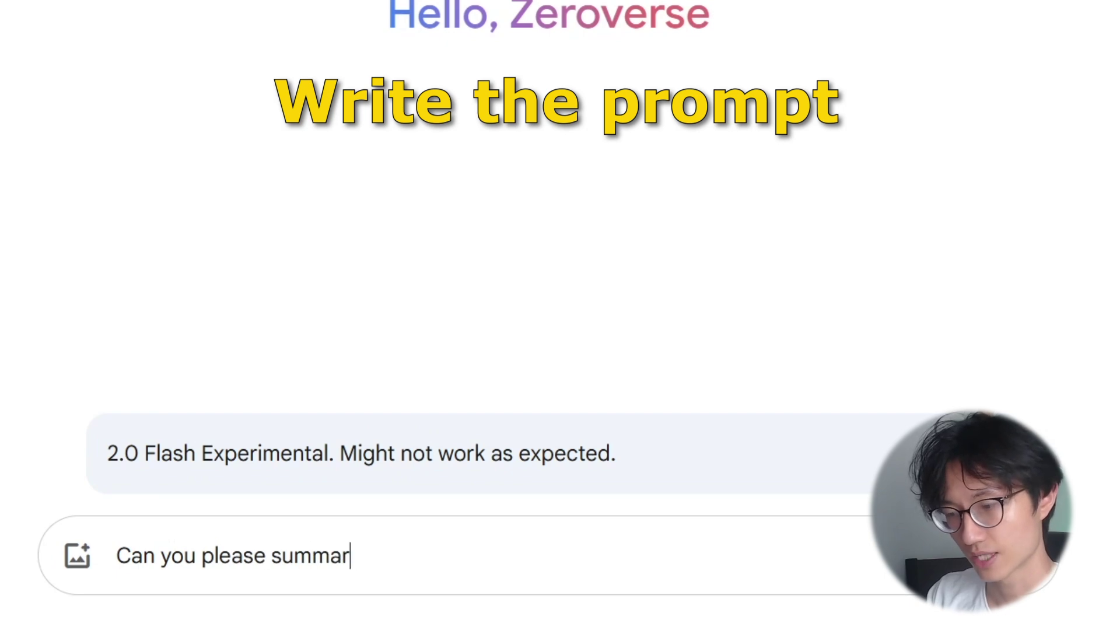
{"action": "type", "text": "?"}
{"action": "key", "text": "shift+Return"}
{"action": "key", "text": "ctrl+v"}
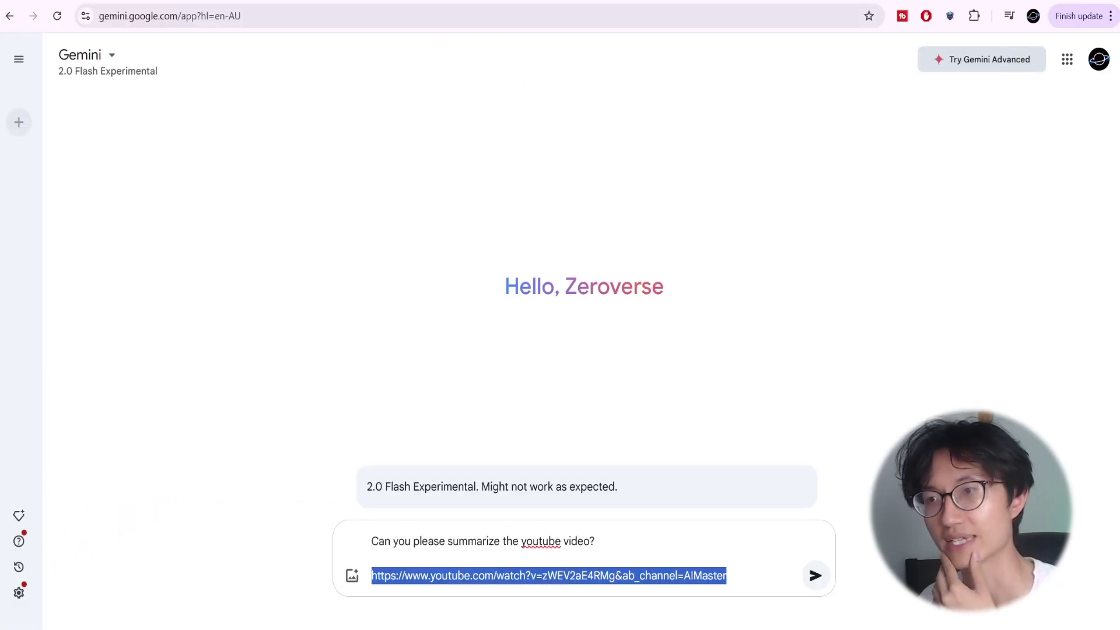
Send the request and scroll through Gemini's summary of the 30 ChatGPT tips.
{"action": "left_click", "coordinate": [812, 575]}
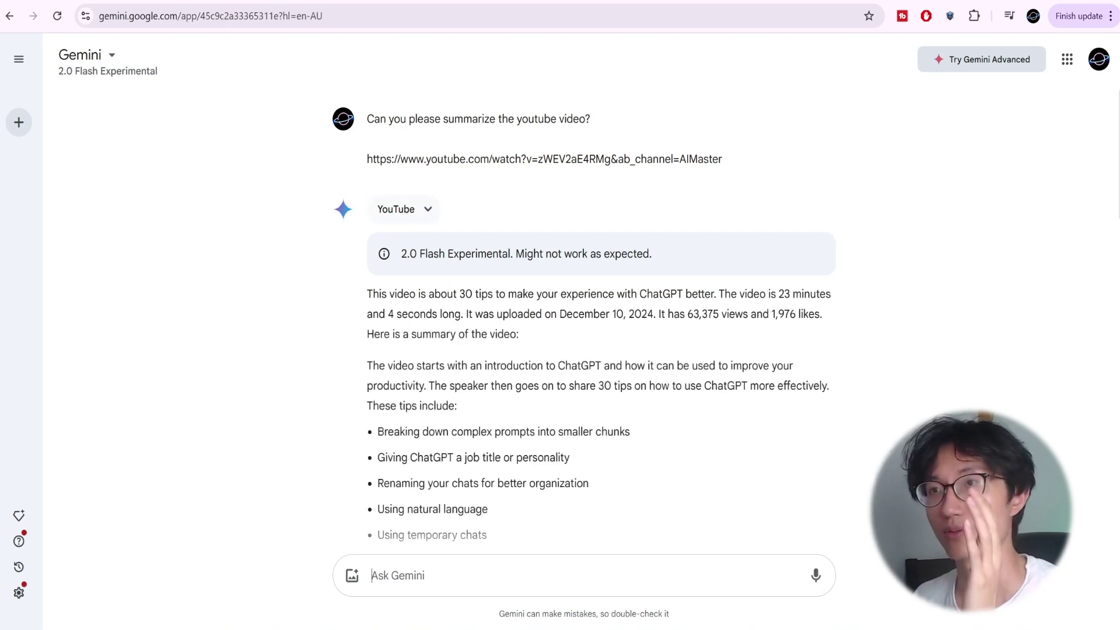
{"action": "scroll", "coordinate": [481, 290], "scroll_direction": "down", "scroll_amount": 10}
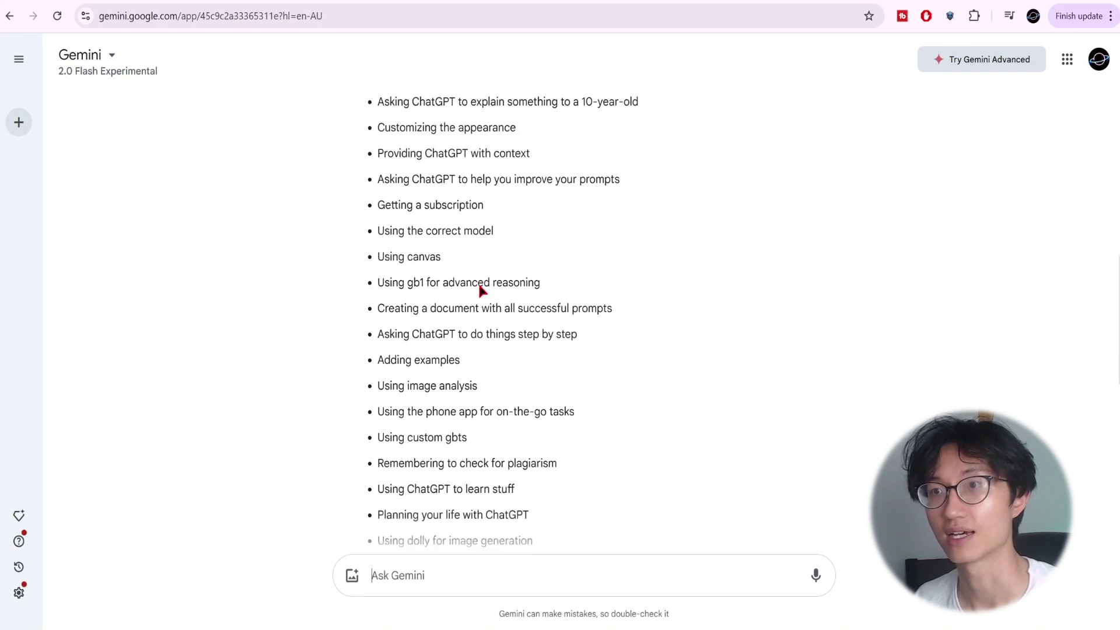
{"action": "scroll", "coordinate": [481, 290], "scroll_direction": "down", "scroll_amount": 3}
{"action": "scroll", "coordinate": [481, 290], "scroll_direction": "down", "scroll_amount": 2}
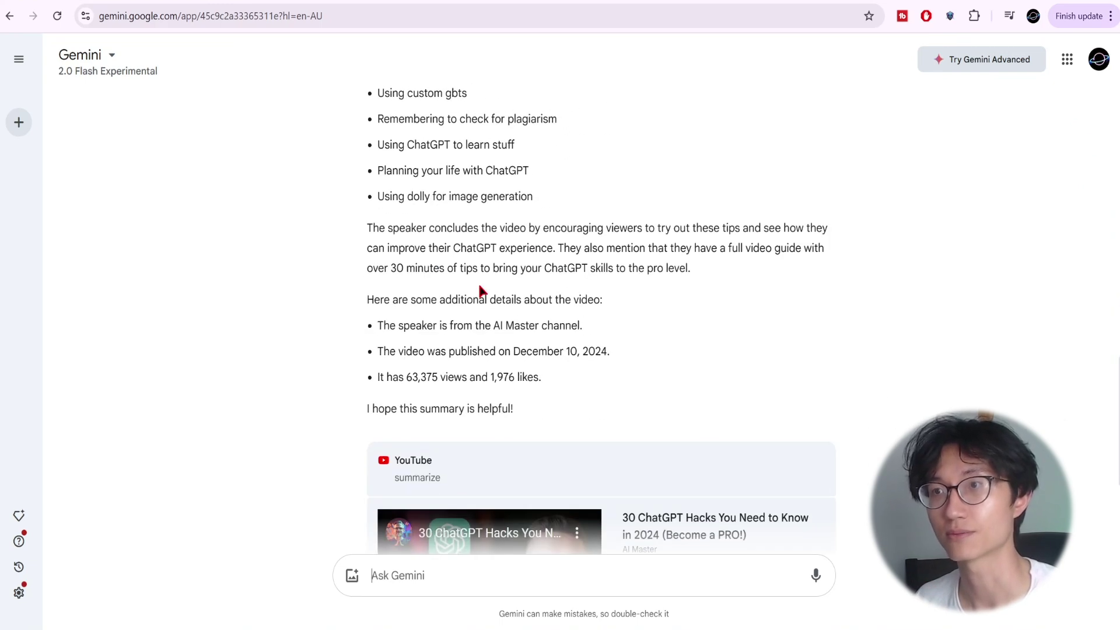
{"action": "scroll", "coordinate": [622, 331], "scroll_direction": "up", "scroll_amount": 15}
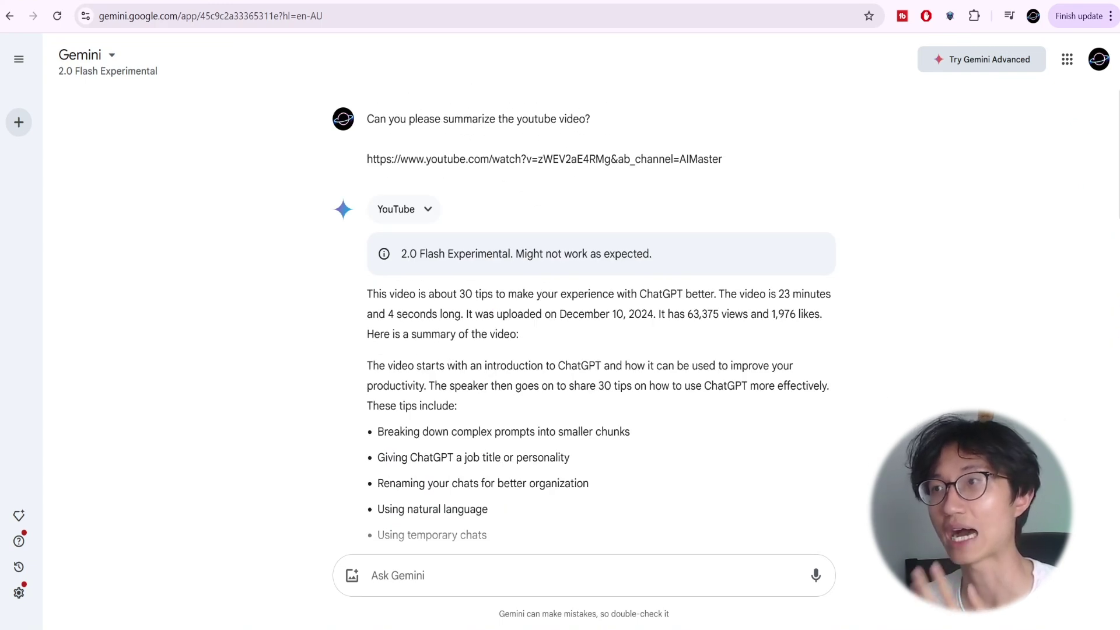
Highlight 'minutes', 'views' and a sentence in the summary while reviewing it.
{"action": "double_click", "coordinate": [811, 294]}
{"action": "double_click", "coordinate": [735, 313]}
{"action": "scroll", "coordinate": [568, 276], "scroll_direction": "down", "scroll_amount": 2}
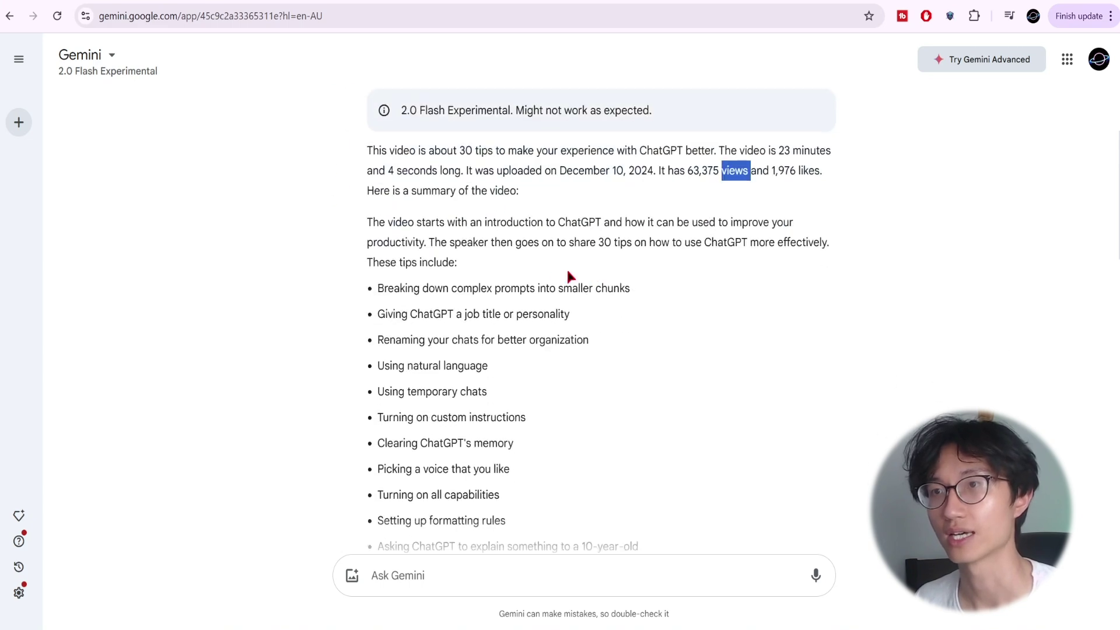
{"action": "left_click_drag", "start_coordinate": [628, 242], "coordinate": [707, 264]}
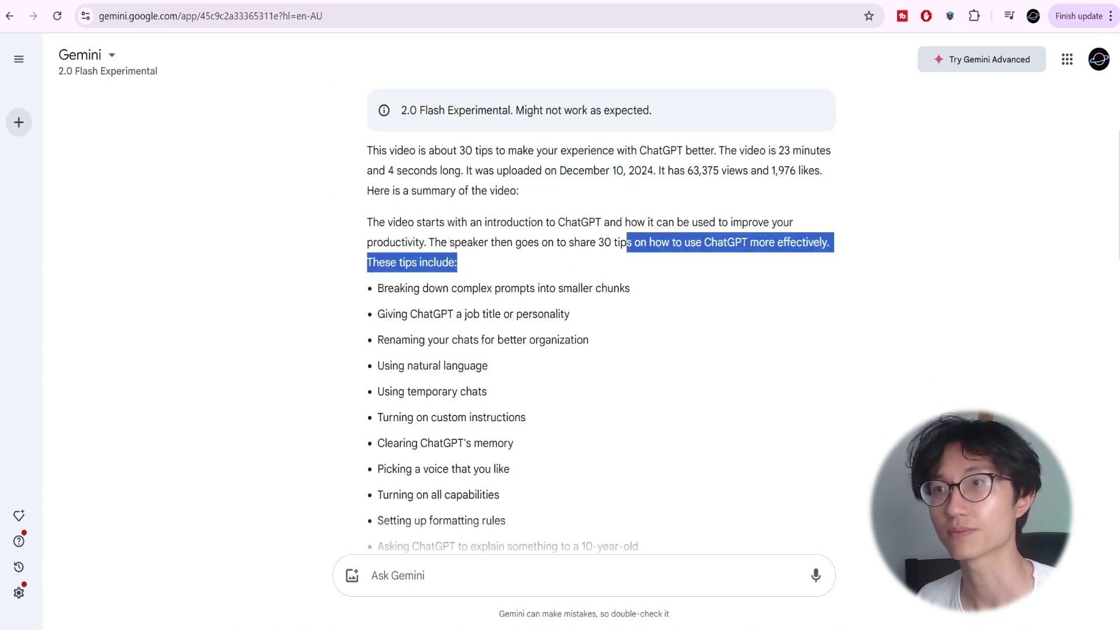
{"action": "left_click", "coordinate": [707, 264]}
{"action": "scroll", "coordinate": [601, 320], "scroll_direction": "down", "scroll_amount": 9}
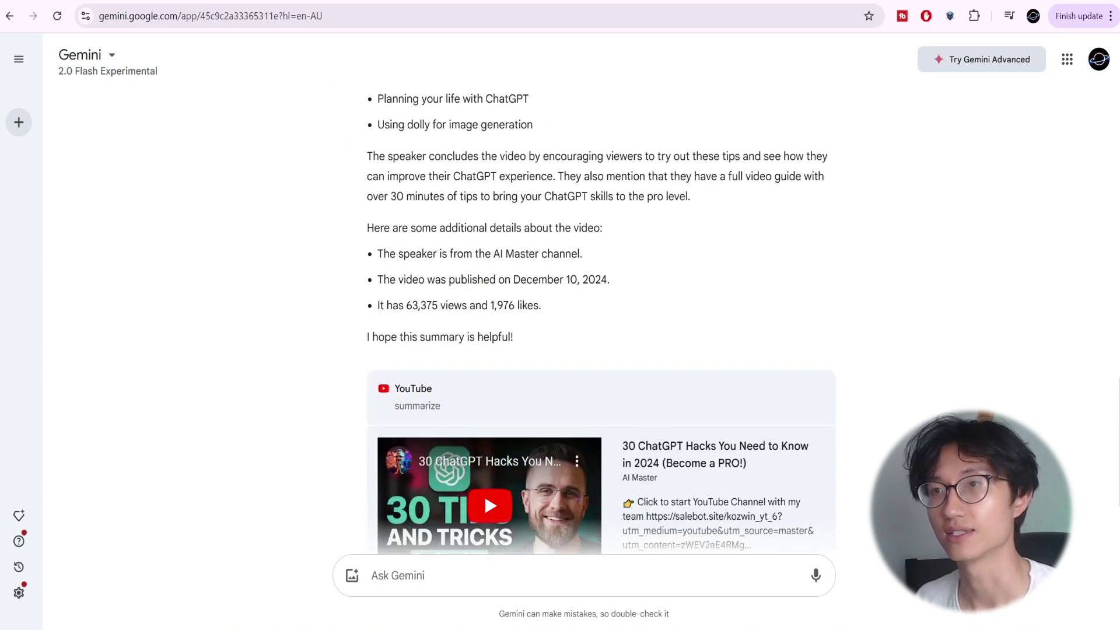
{"action": "scroll", "coordinate": [558, 307], "scroll_direction": "up", "scroll_amount": 6}
{"action": "scroll", "coordinate": [253, 163], "scroll_direction": "up", "scroll_amount": 3}
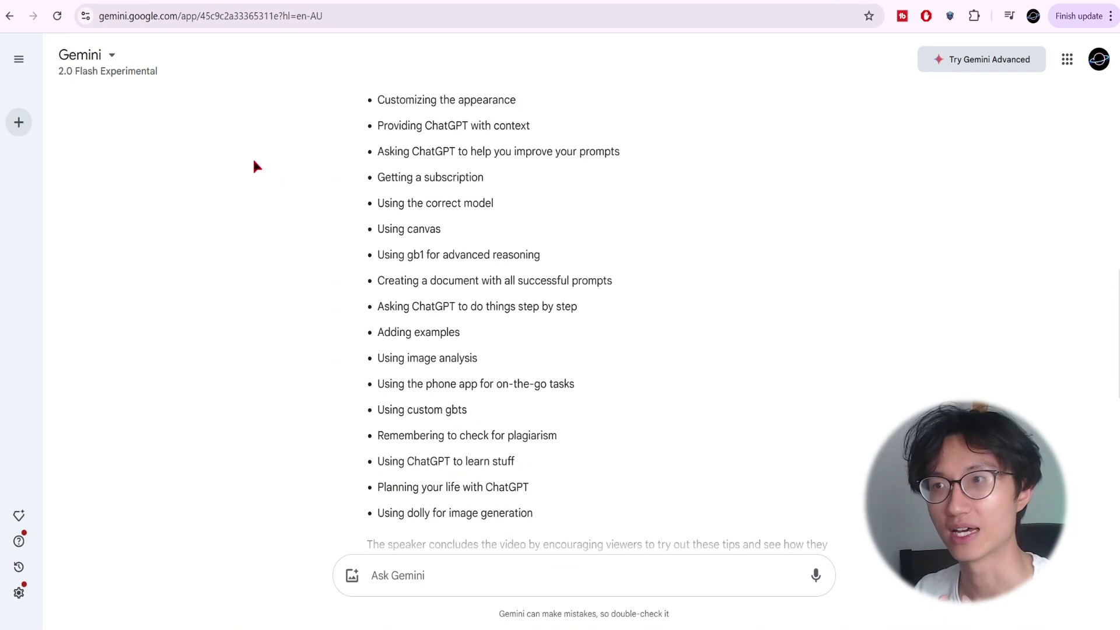
{"action": "left_click", "coordinate": [105, 73]}
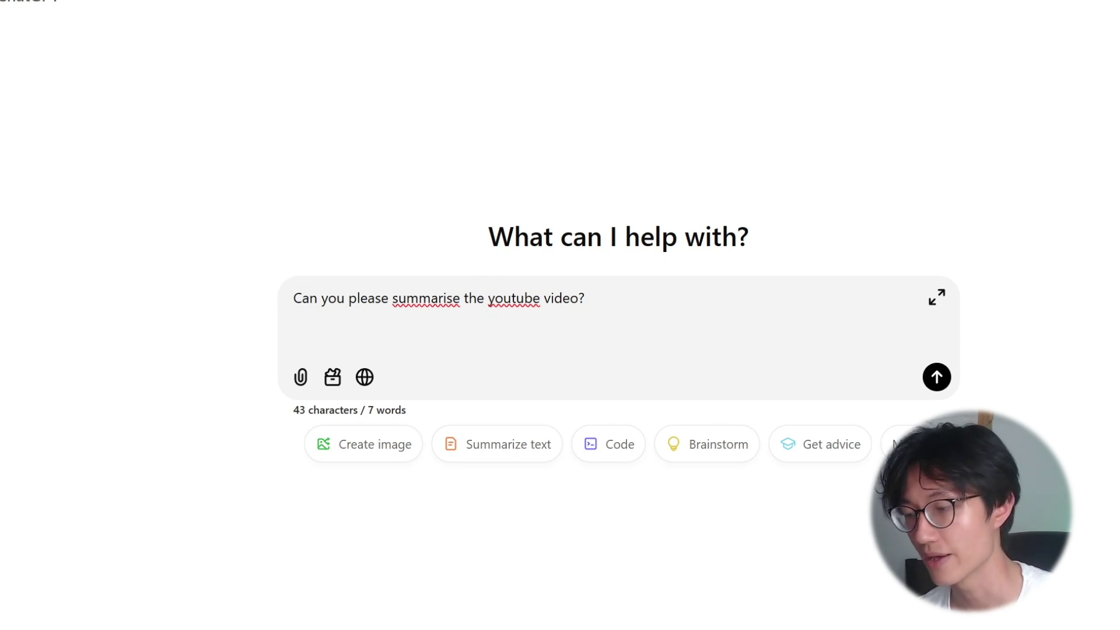
Paste the timestamped transcript under the summarise prompt and send it to ChatGPT.
{"action": "key", "text": "ctrl+v"}
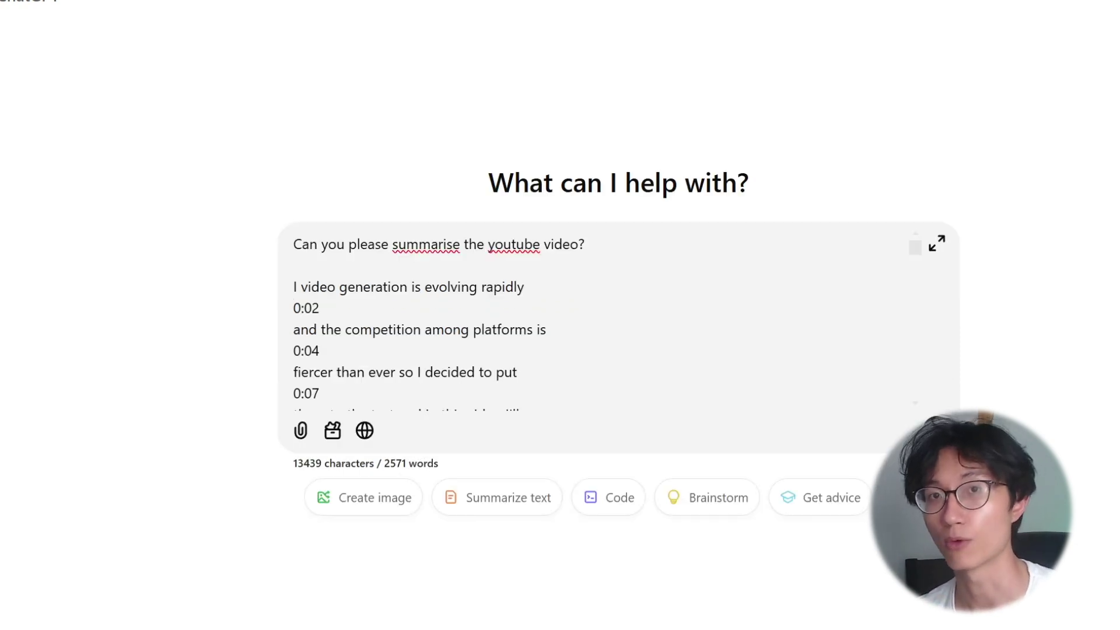
{"action": "scroll", "coordinate": [619, 318], "scroll_direction": "down", "scroll_amount": 2}
{"action": "scroll", "coordinate": [618, 318], "scroll_direction": "down", "scroll_amount": 10}
{"action": "left_click", "coordinate": [936, 430]}
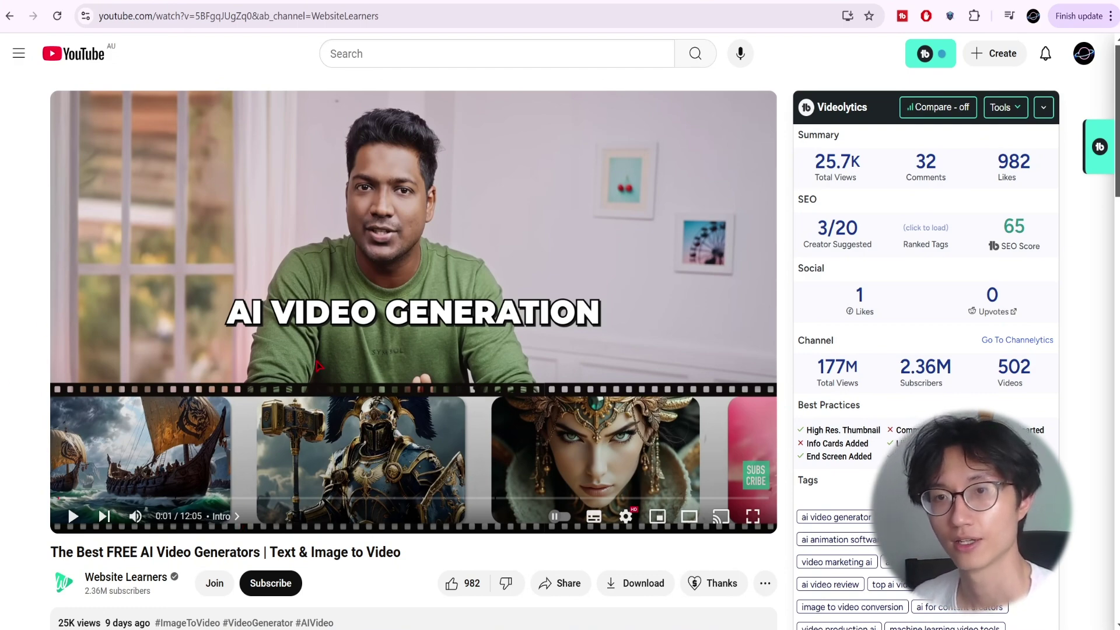
Expand the video description with '...more' and scroll to its Transcript heading.
{"action": "scroll", "coordinate": [407, 293], "scroll_direction": "down", "scroll_amount": 7}
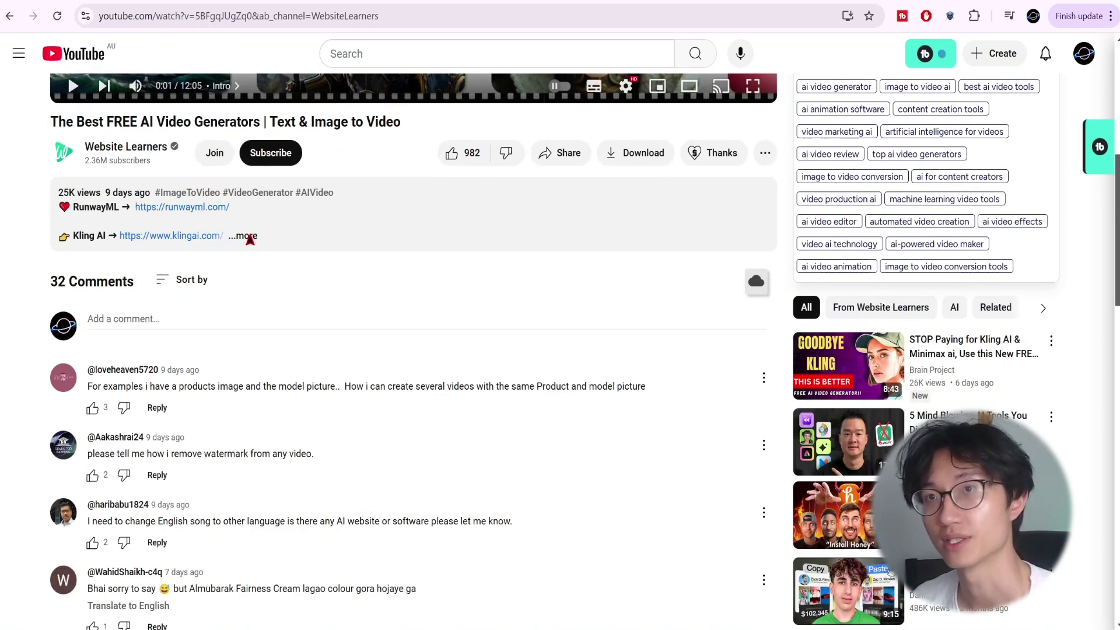
{"action": "left_click", "coordinate": [245, 236]}
{"action": "scroll", "coordinate": [249, 239], "scroll_direction": "down", "scroll_amount": 10}
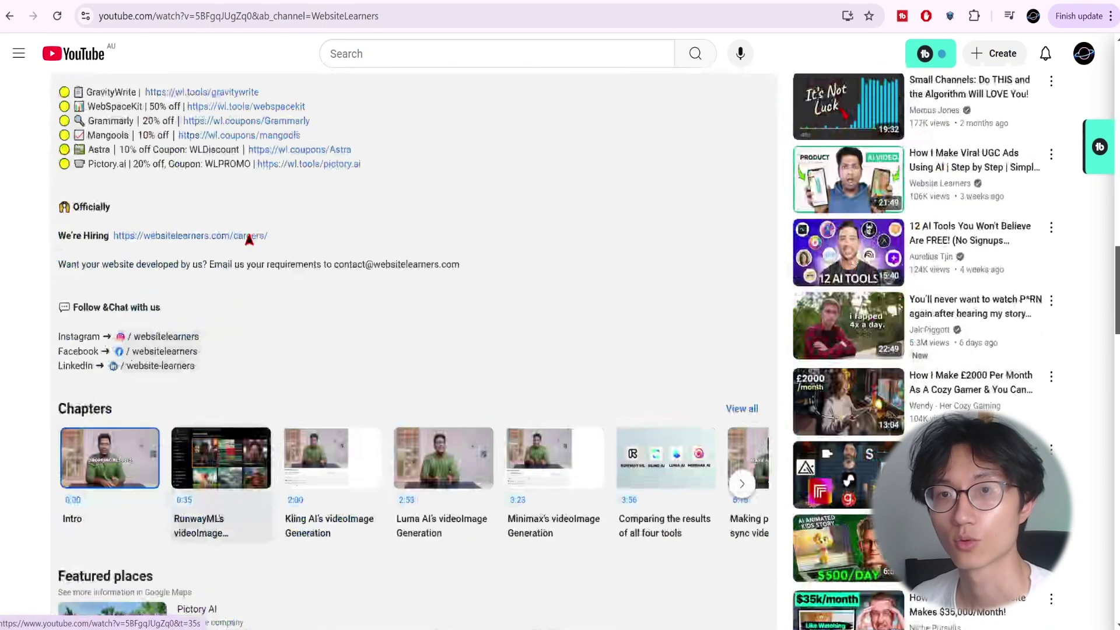
{"action": "scroll", "coordinate": [249, 239], "scroll_direction": "down", "scroll_amount": 7}
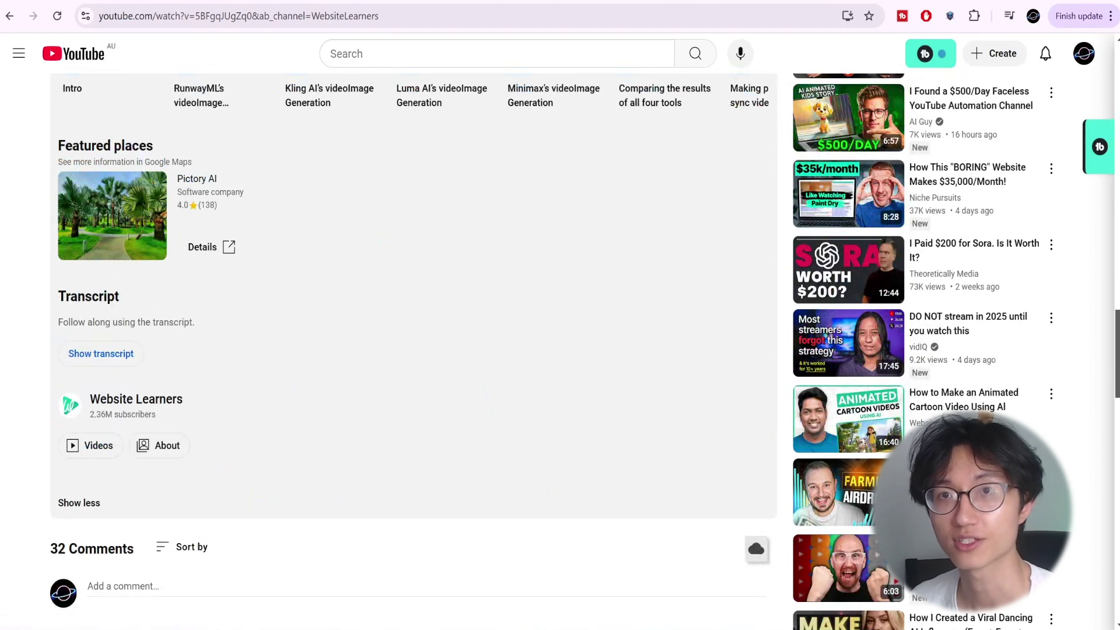
{"action": "left_click_drag", "start_coordinate": [65, 297], "coordinate": [116, 297]}
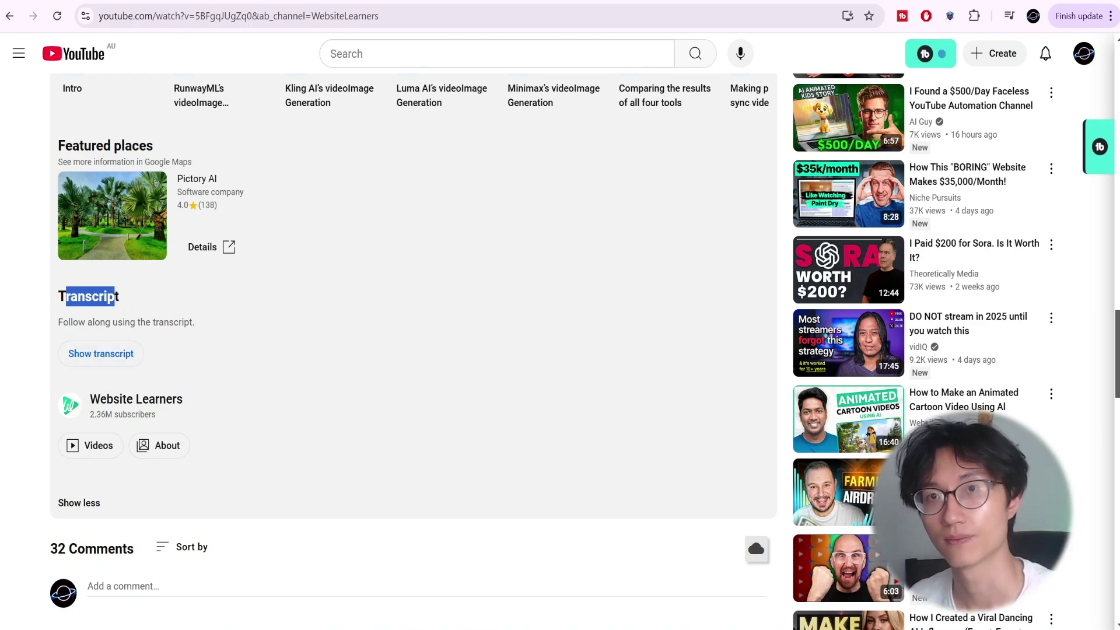
Show the transcript and copy every line from 0:00 through 11:58.
{"action": "left_click", "coordinate": [113, 354]}
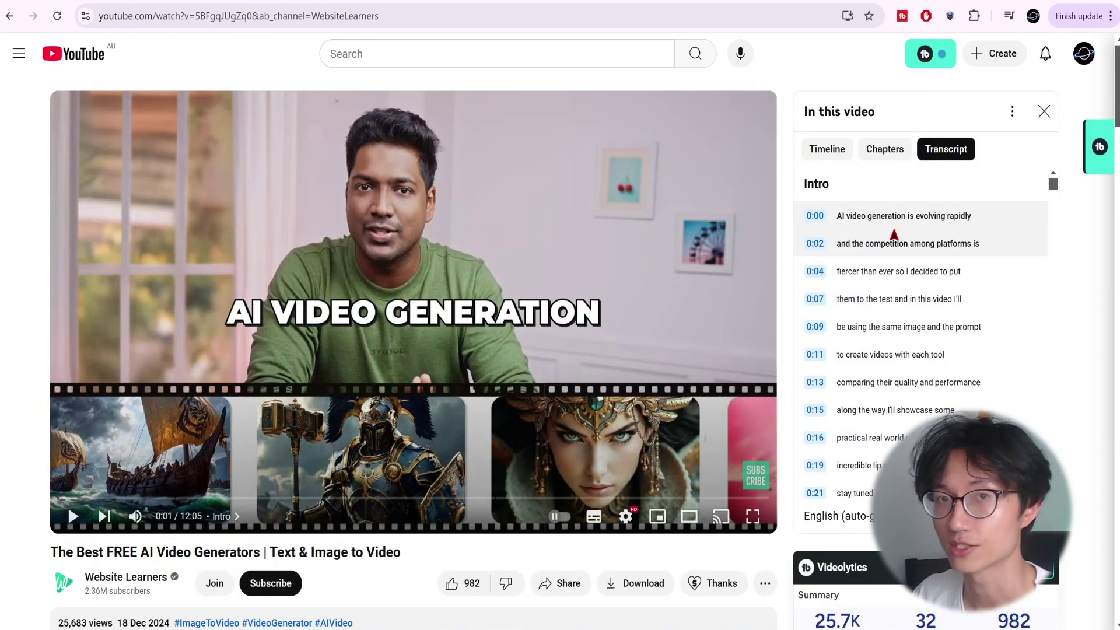
{"action": "scroll", "coordinate": [894, 235], "scroll_direction": "down", "scroll_amount": 5}
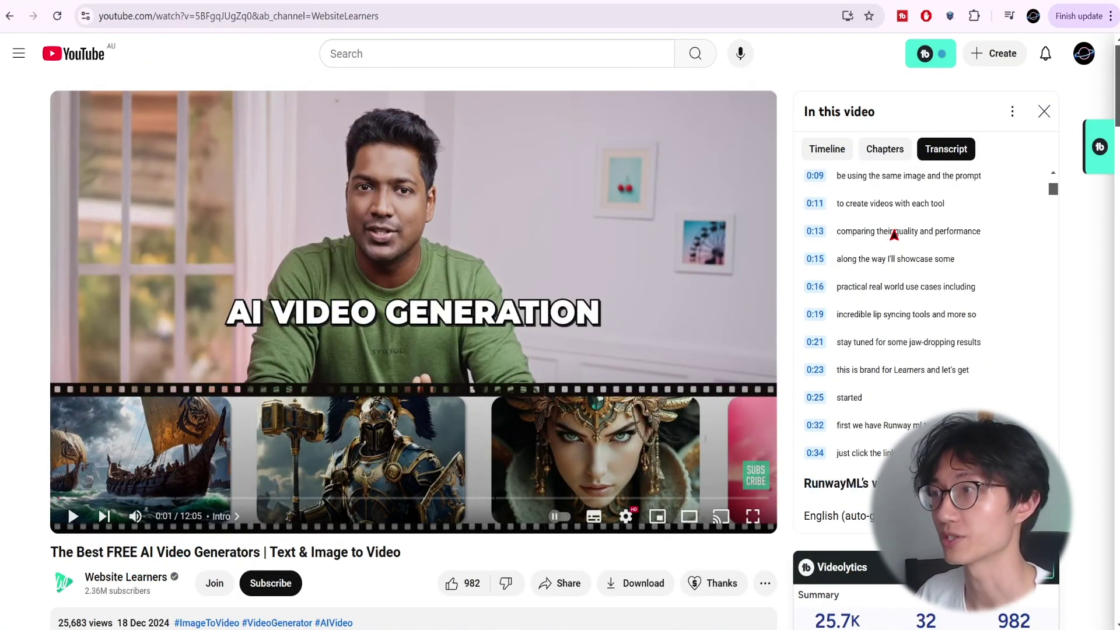
{"action": "scroll", "coordinate": [892, 232], "scroll_direction": "up", "scroll_amount": 5}
{"action": "left_click", "coordinate": [852, 227]}
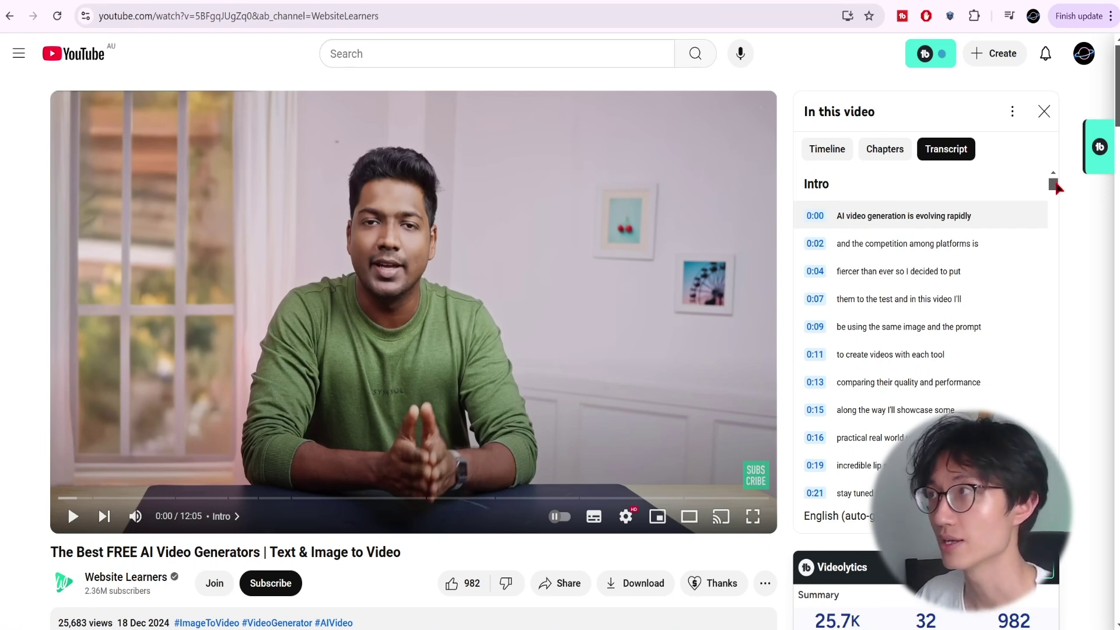
{"action": "left_click_drag", "start_coordinate": [1054, 185], "coordinate": [1053, 495]}
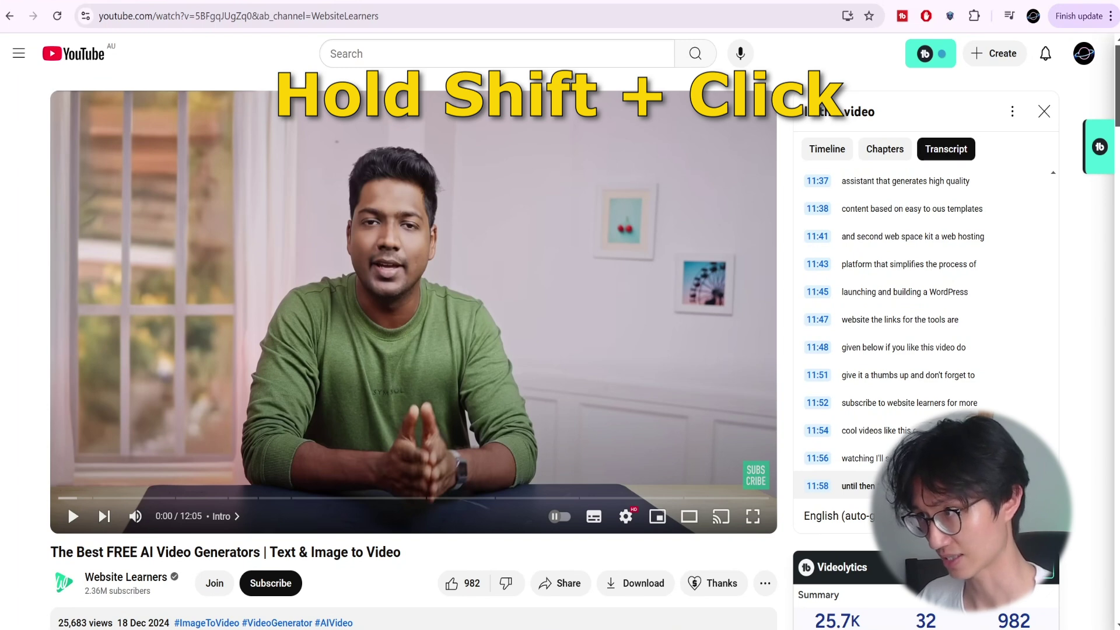
{"action": "left_click", "coordinate": [857, 486], "text": "shift"}
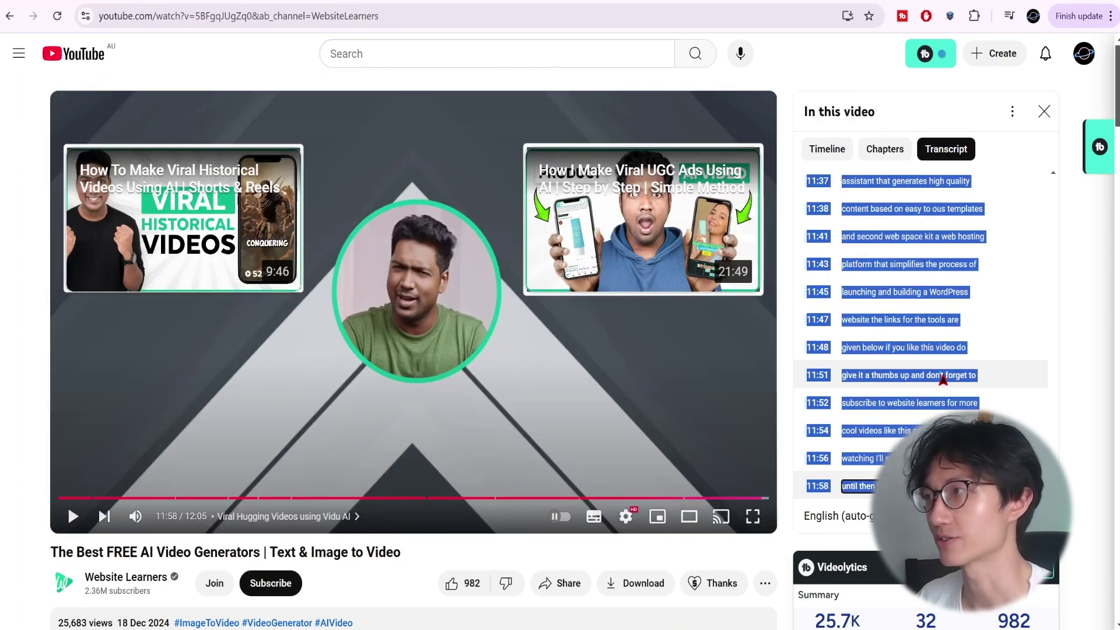
{"action": "right_click", "coordinate": [867, 375]}
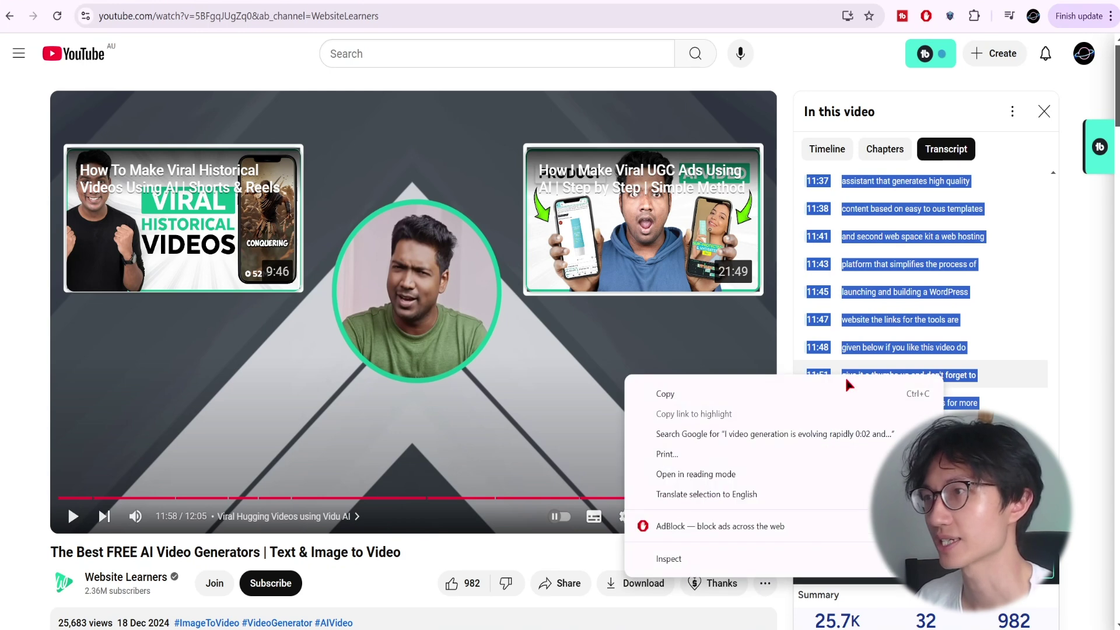
{"action": "left_click", "coordinate": [813, 386]}
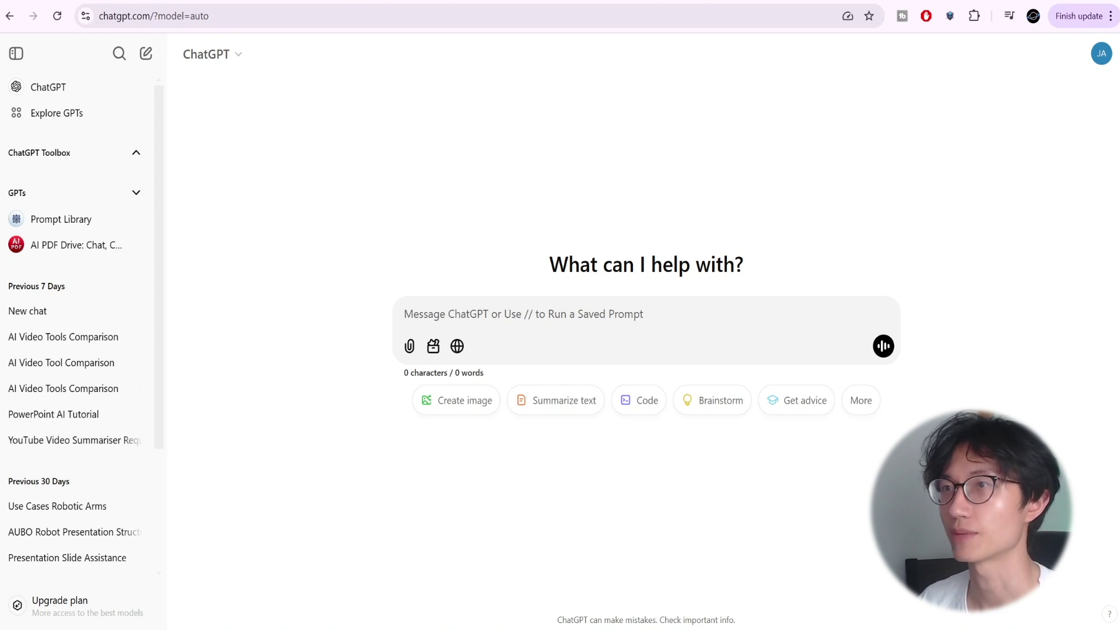
Send 'Can you please summarise the youtube video?' with the pasted transcript and review the reply.
{"action": "type", "text": "C"}
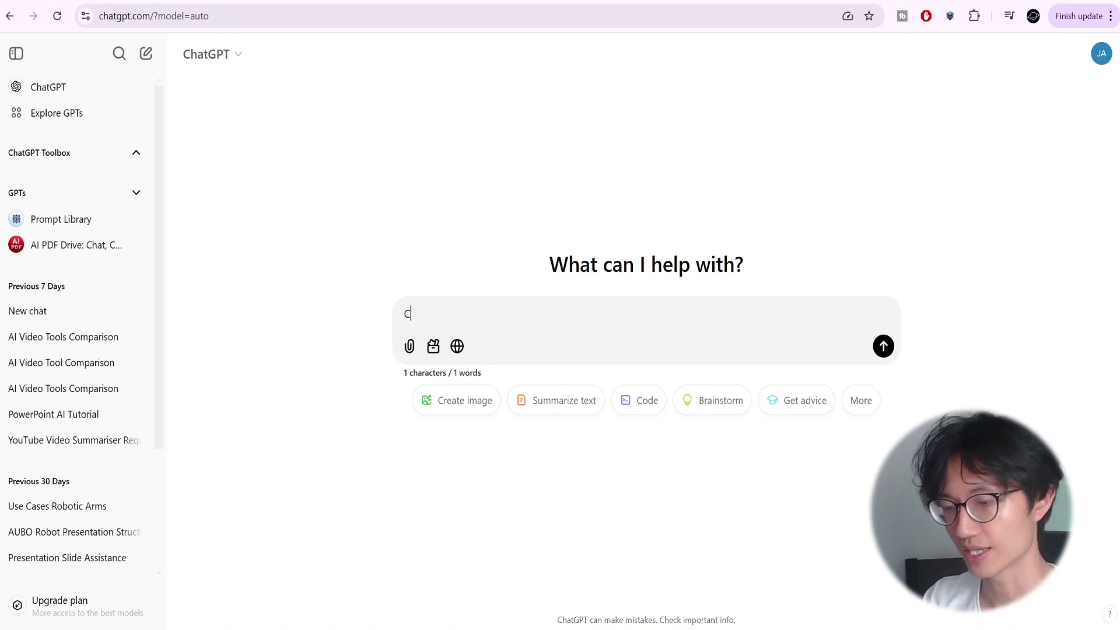
{"action": "type", "text": "an you please summarise the youtube"}
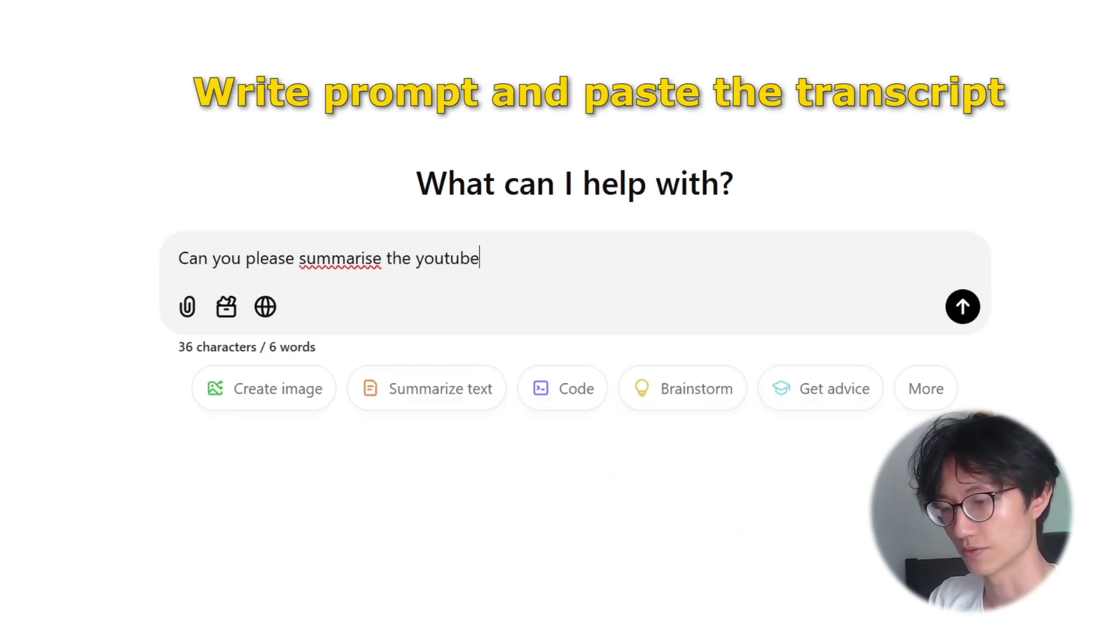
{"action": "type", "text": " video?"}
{"action": "key", "text": "shift+Return"}
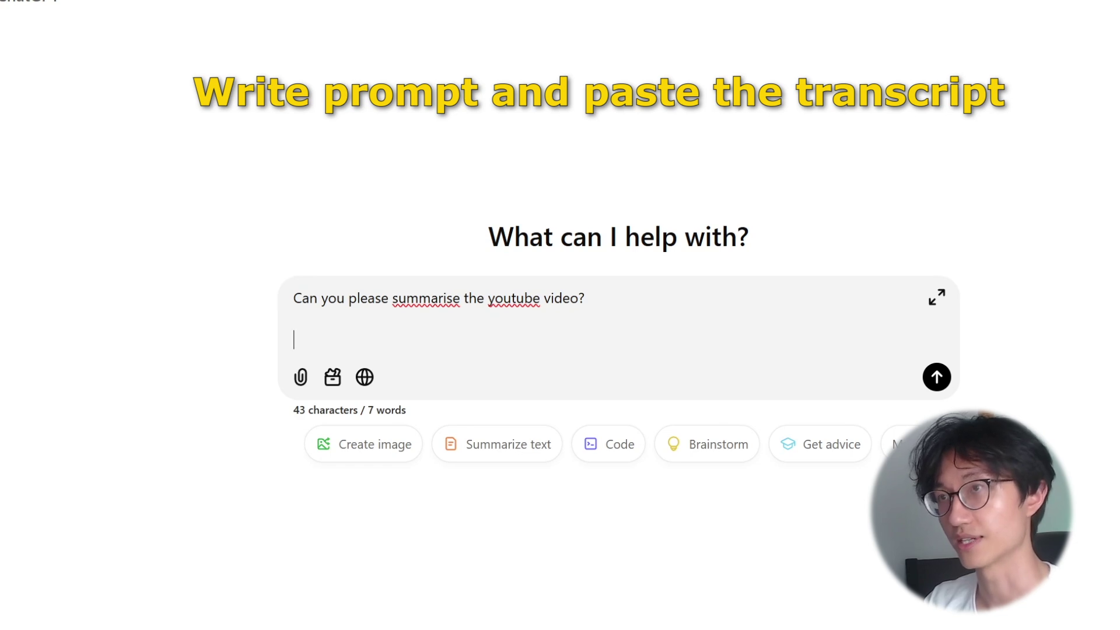
{"action": "key", "text": "ctrl+v"}
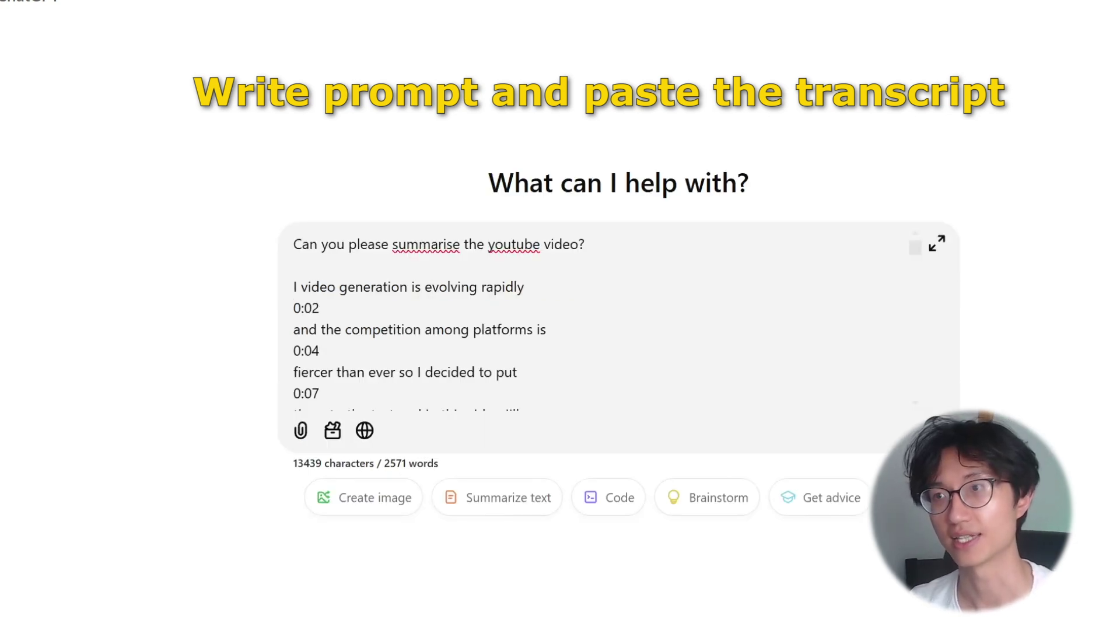
{"action": "key", "text": "Return"}
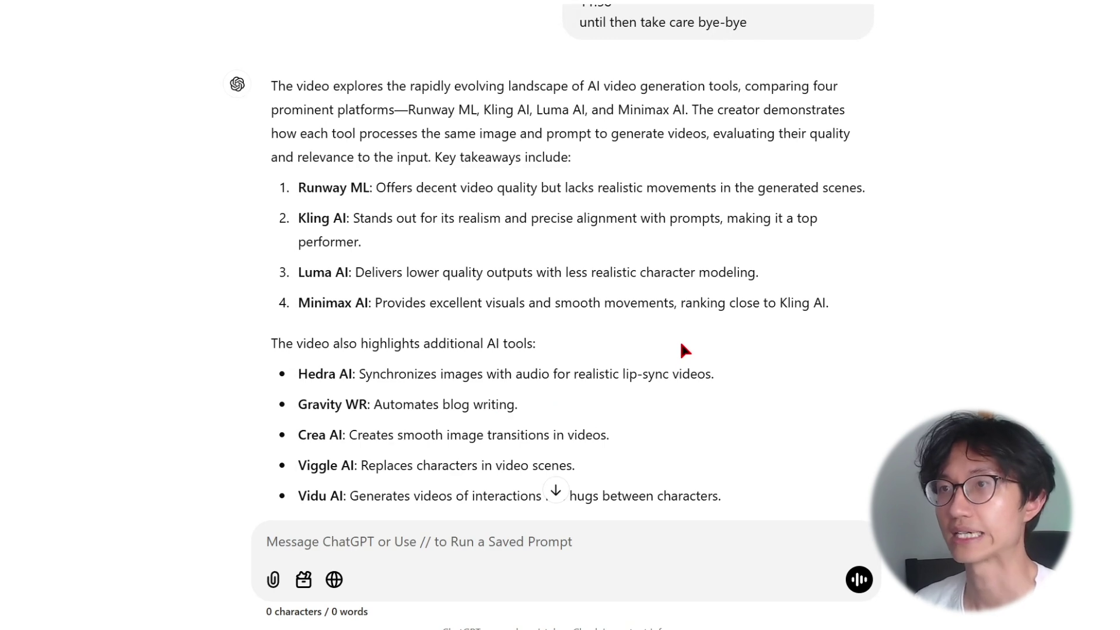
{"action": "scroll", "coordinate": [684, 350], "scroll_direction": "up", "scroll_amount": 3}
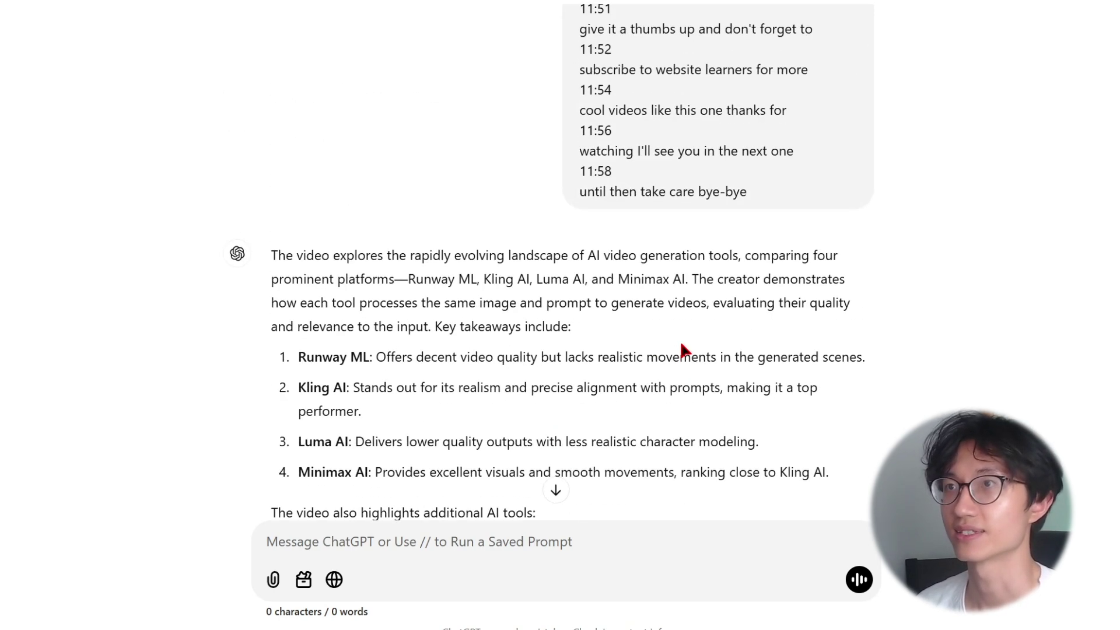
{"action": "scroll", "coordinate": [684, 350], "scroll_direction": "down", "scroll_amount": 4}
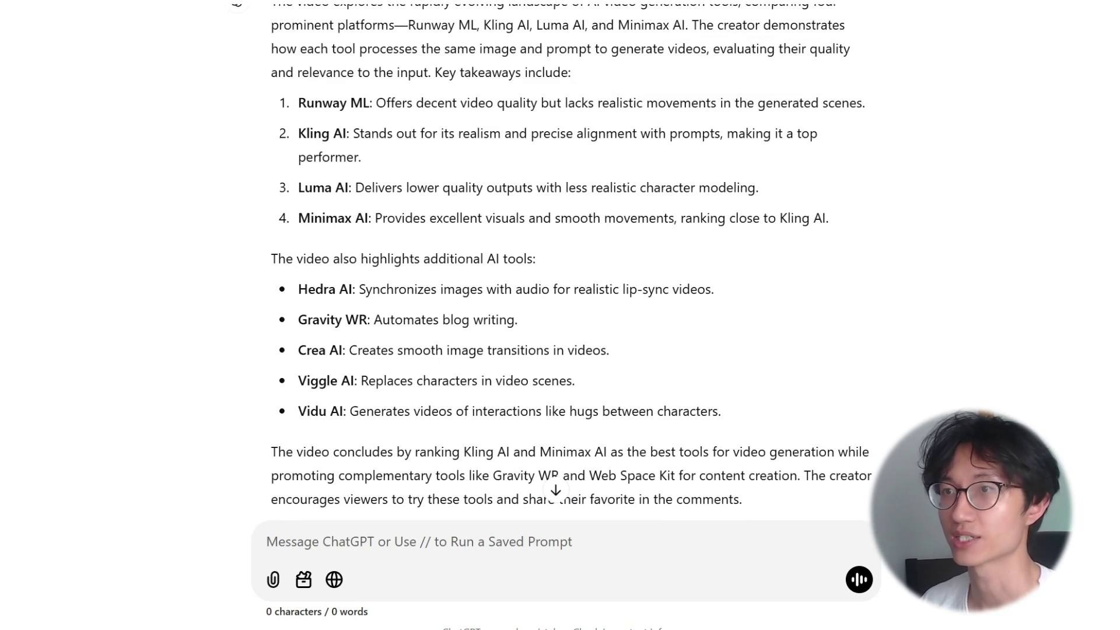
{"action": "scroll", "coordinate": [622, 232], "scroll_direction": "up", "scroll_amount": 1}
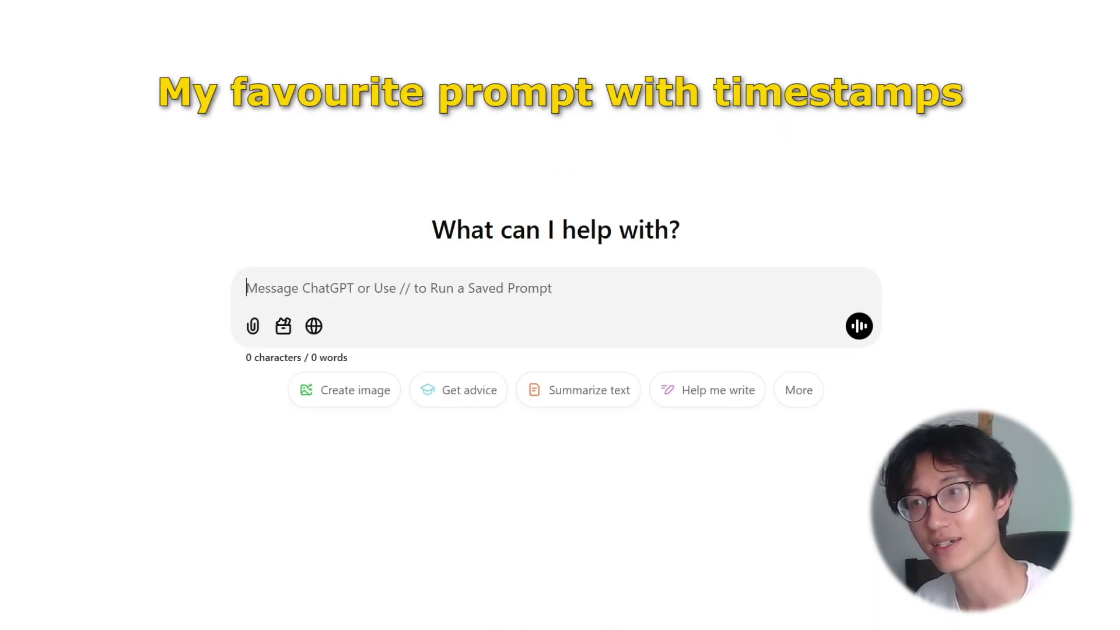
Append the timestamped summary request after the end of the pasted transcript.
{"action": "right_click", "coordinate": [409, 296]}
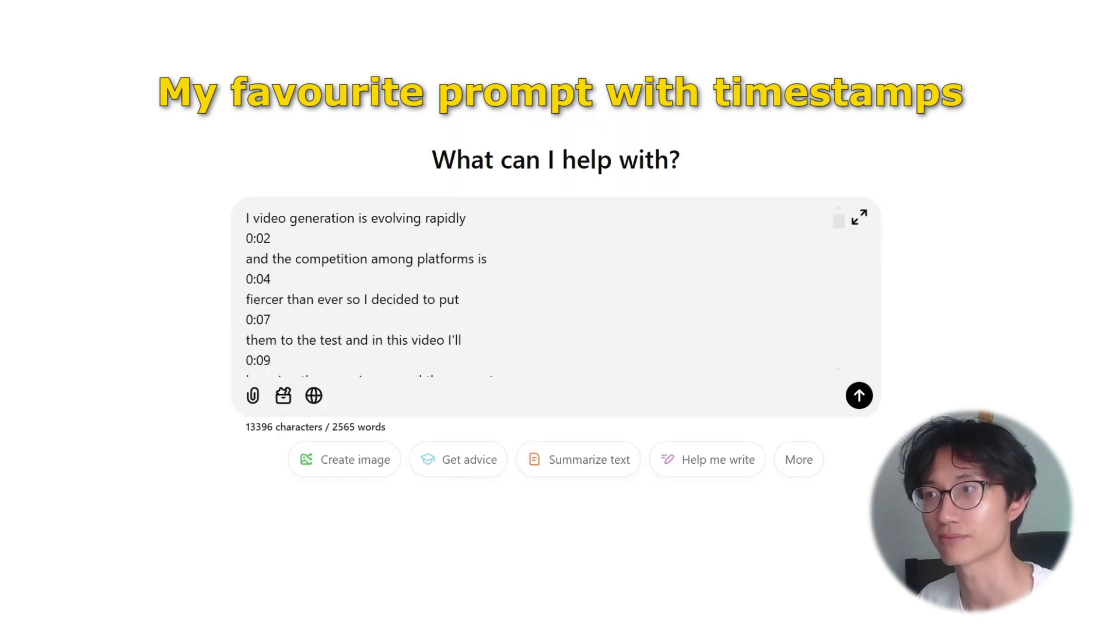
{"action": "scroll", "coordinate": [446, 201], "scroll_direction": "down", "scroll_amount": 15}
{"action": "scroll", "coordinate": [446, 201], "scroll_direction": "up", "scroll_amount": 5}
{"action": "scroll", "coordinate": [838, 221], "scroll_direction": "up", "scroll_amount": 10}
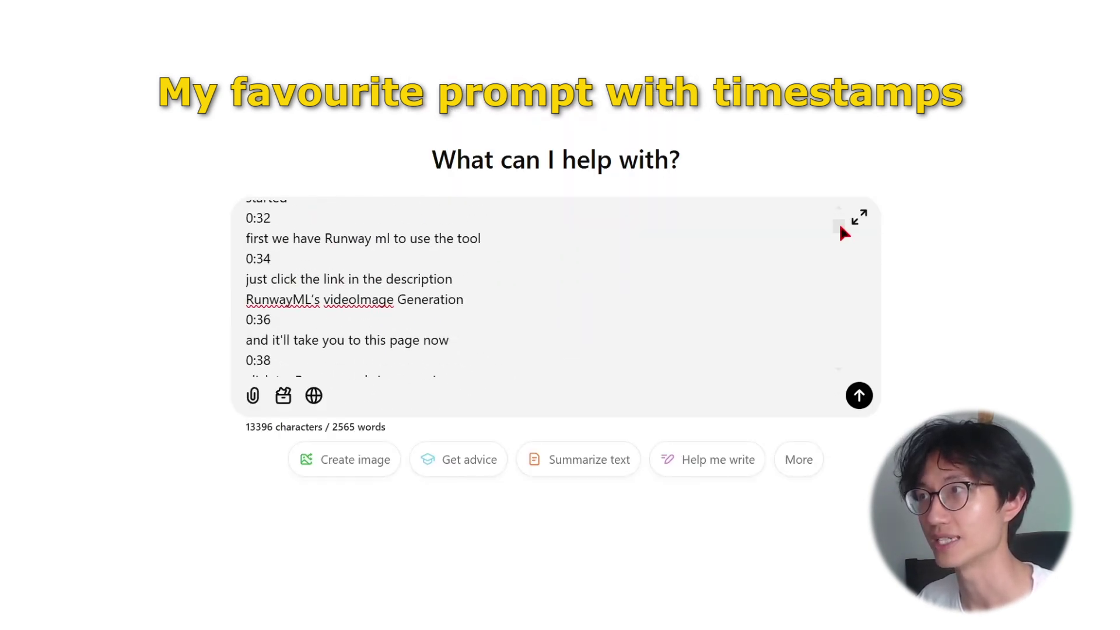
{"action": "key", "text": "ctrl+End"}
{"action": "key", "text": "ctrl+v"}
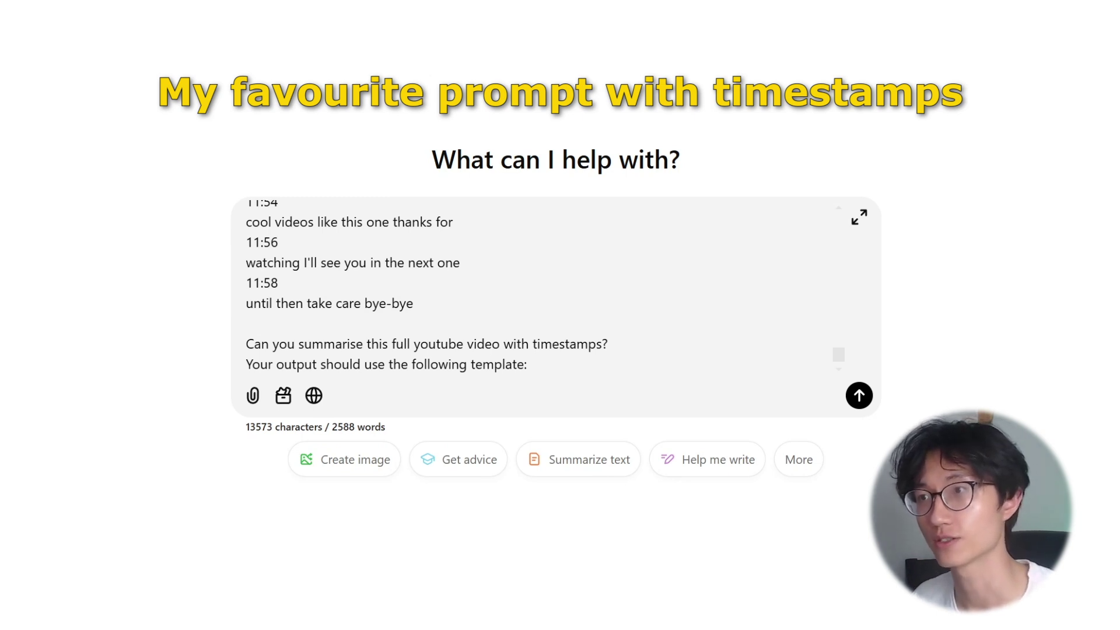
Paste the Timestamp-and-Notes template into the prompt and send it.
{"action": "left_click_drag", "start_coordinate": [474, 344], "coordinate": [517, 344]}
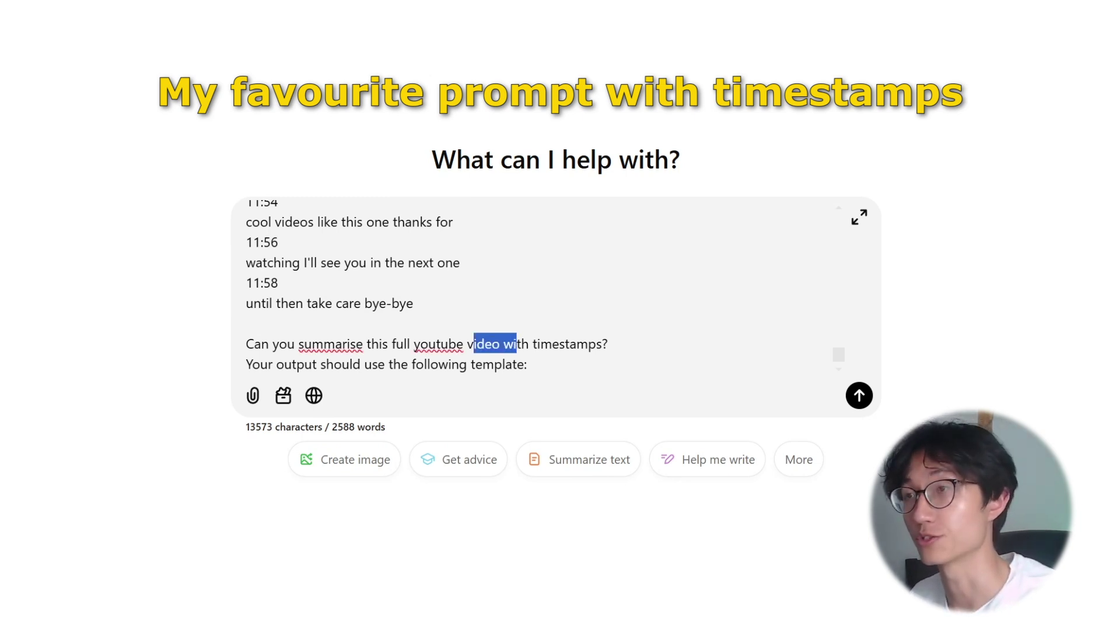
{"action": "type", "text": "### Timestamp with one sentence summary  ### Notes"}
{"action": "left_click", "coordinate": [372, 320]}
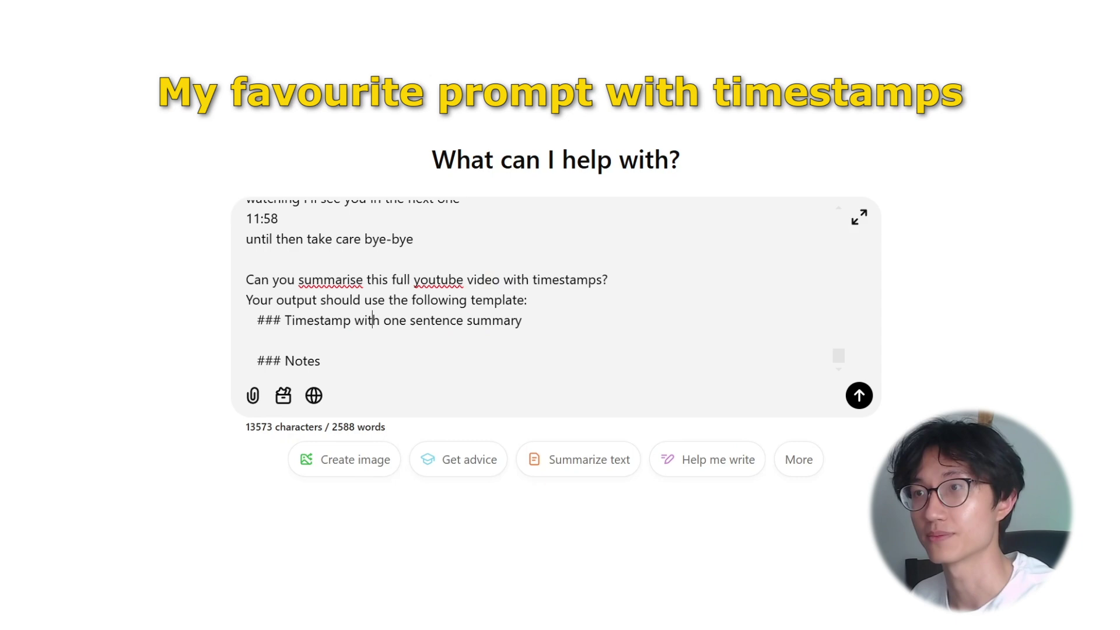
{"action": "double_click", "coordinate": [449, 321]}
{"action": "left_click", "coordinate": [303, 361]}
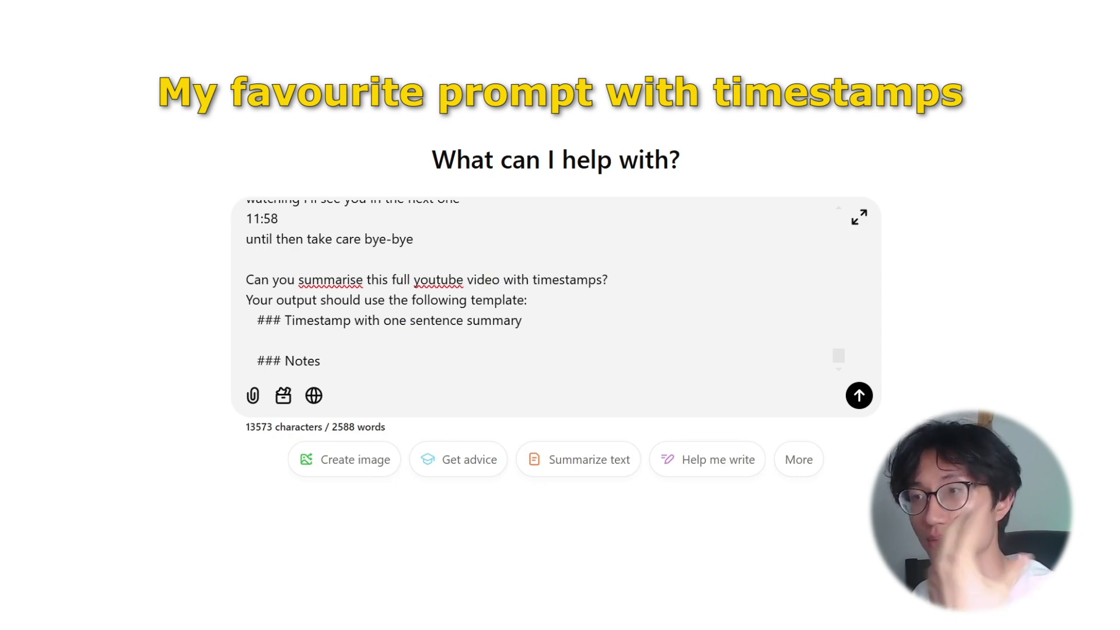
{"action": "left_click", "coordinate": [859, 395]}
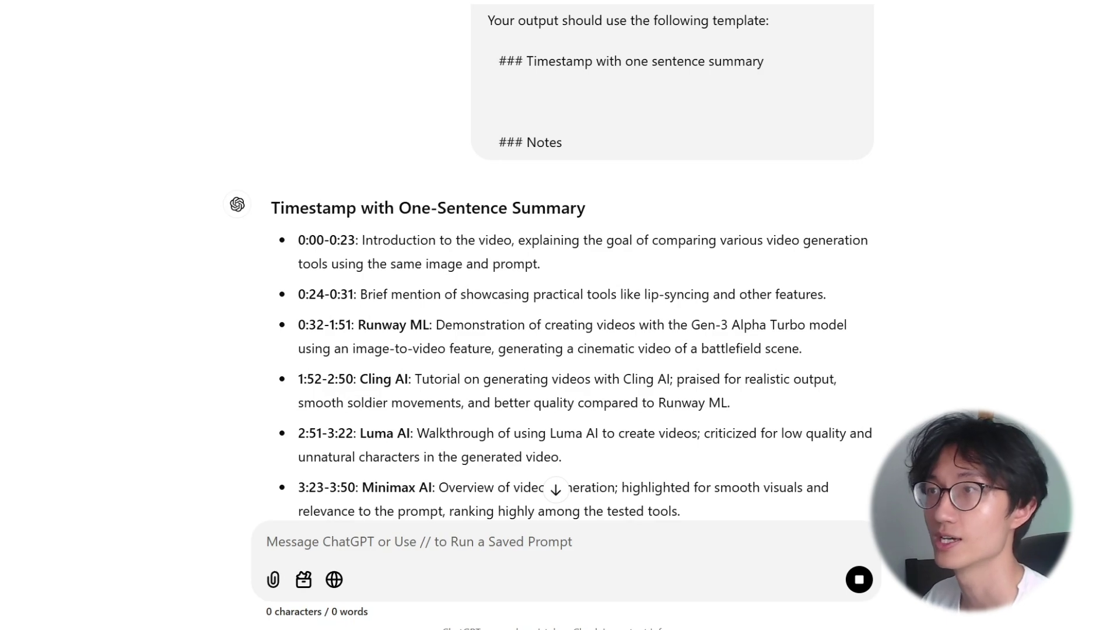
Scroll through the finished timestamped summary, highlighting the Cling AI bullet's description.
{"action": "scroll", "coordinate": [423, 195], "scroll_direction": "down", "scroll_amount": 3}
{"action": "left_click_drag", "start_coordinate": [416, 209], "coordinate": [722, 233]}
{"action": "left_click", "coordinate": [430, 179]}
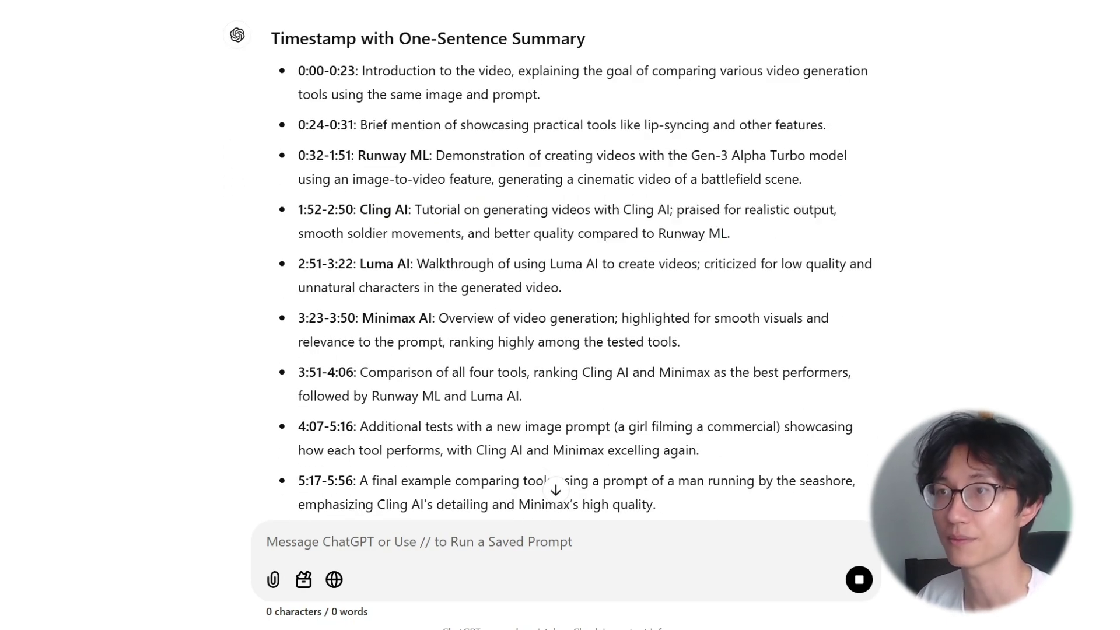
{"action": "scroll", "coordinate": [572, 263], "scroll_direction": "down", "scroll_amount": 10}
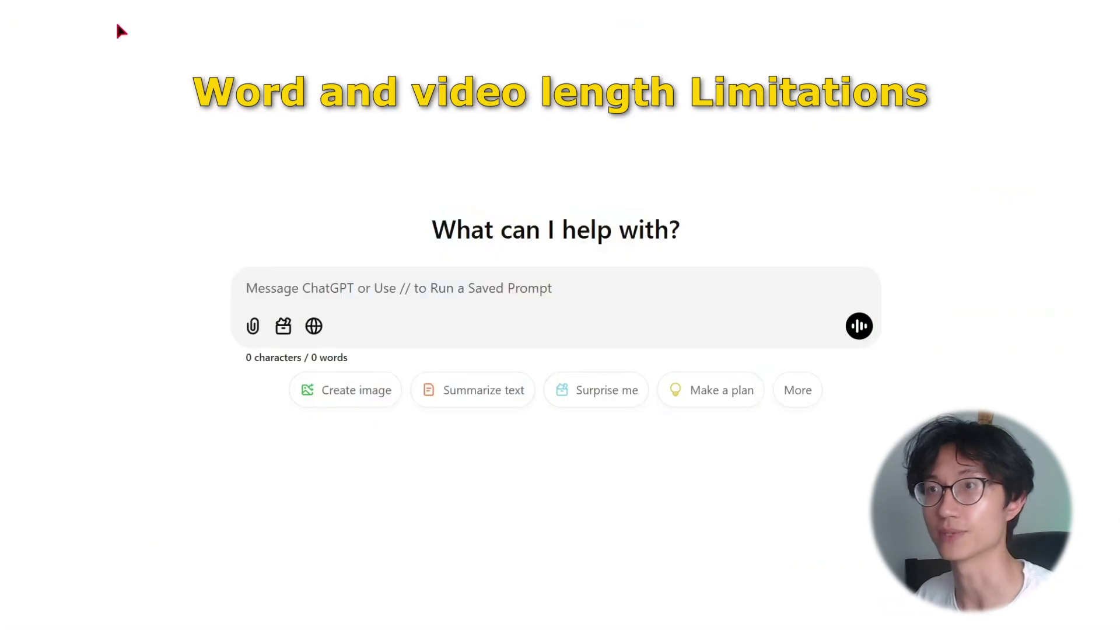
Send 'Can you summarise the below youtube video?' with the full 27072-character transcript pasted below.
{"action": "type", "text": "Can you summarise the below youtube video?"}
{"action": "key", "text": "shift+Return"}
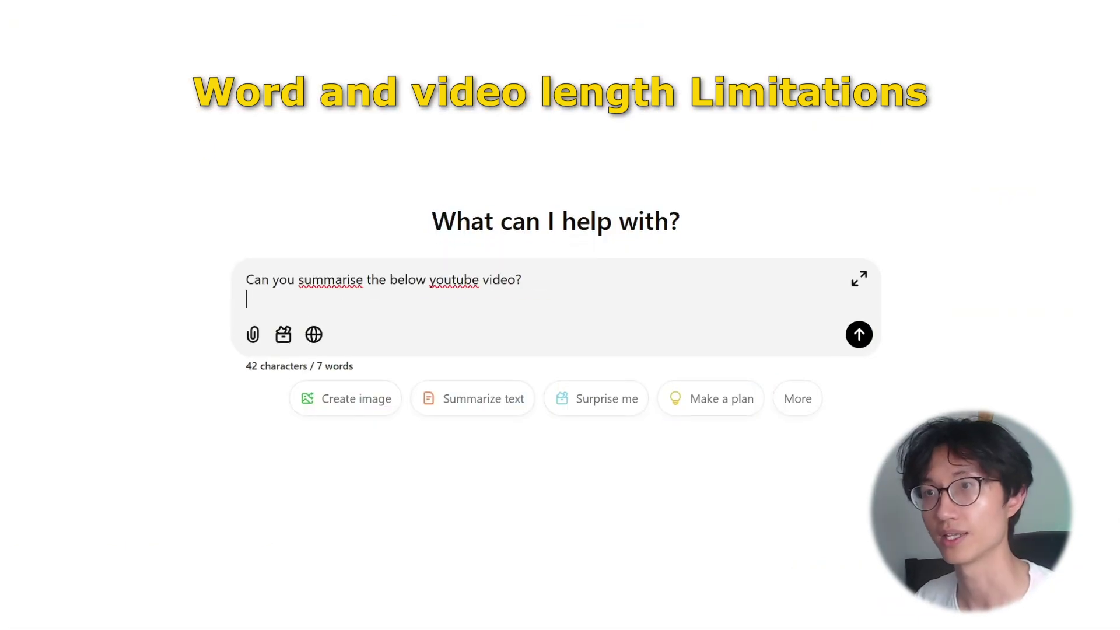
{"action": "key", "text": "ctrl+v"}
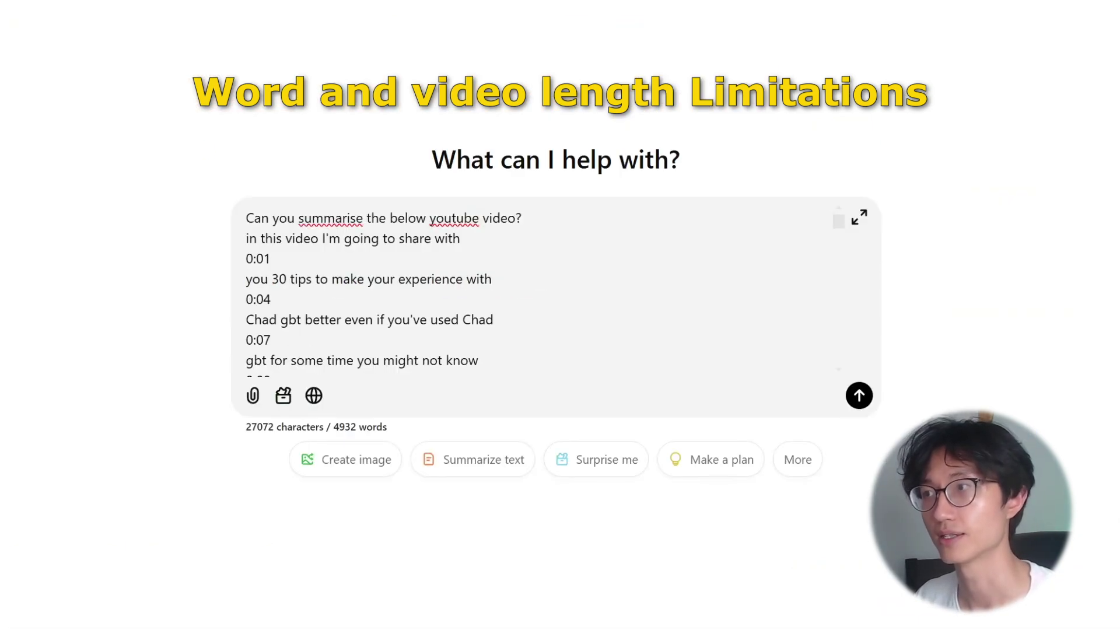
{"action": "scroll", "coordinate": [554, 288], "scroll_direction": "down", "scroll_amount": 3}
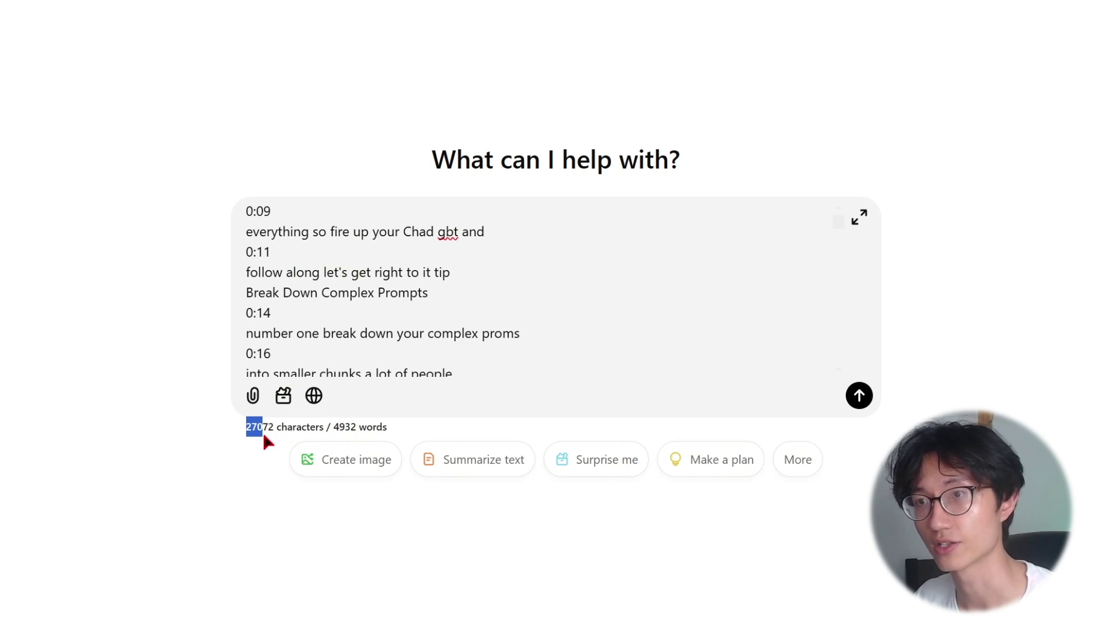
{"action": "left_click_drag", "start_coordinate": [266, 442], "coordinate": [351, 426]}
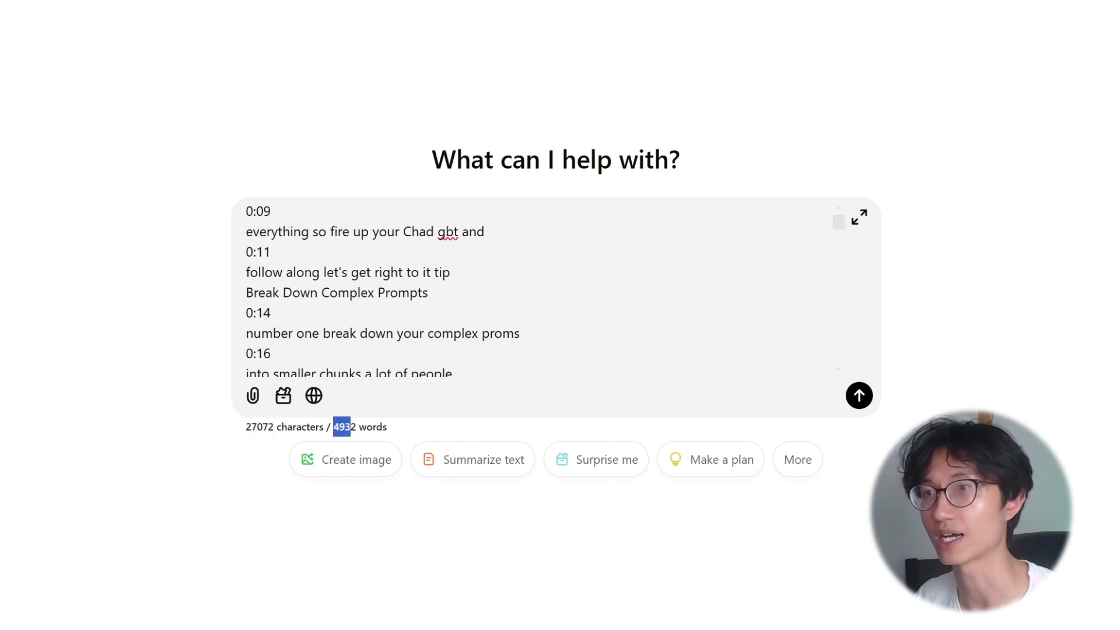
{"action": "scroll", "coordinate": [554, 289], "scroll_direction": "down", "scroll_amount": 6}
{"action": "left_click", "coordinate": [858, 395]}
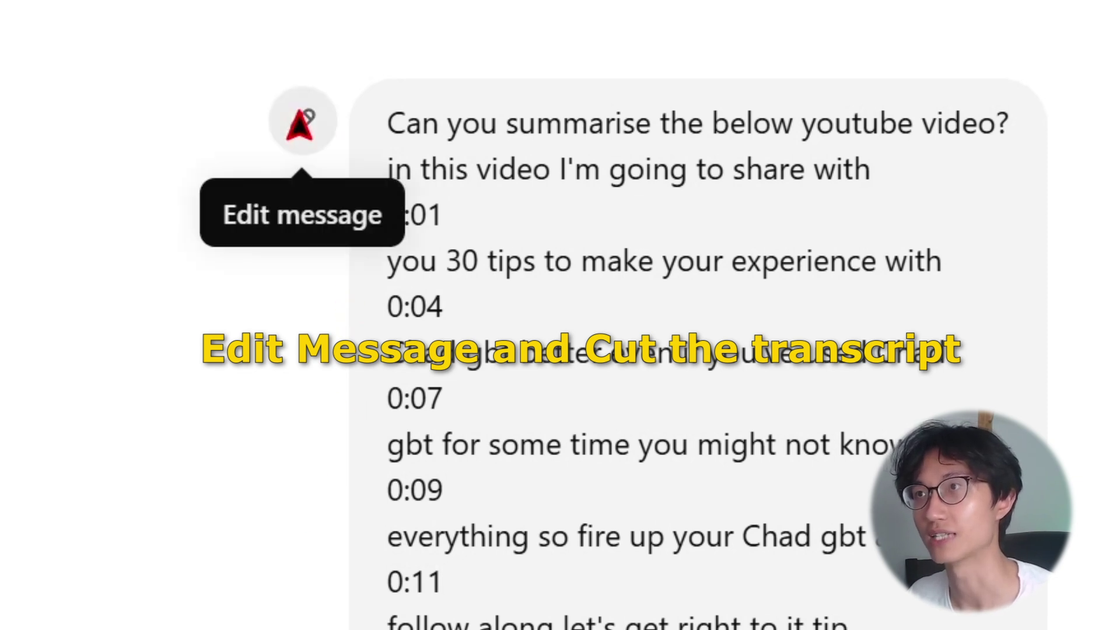
Edit the message to delete the transcript from 14:41 onward, ending at 14:39, and resend it.
{"action": "left_click", "coordinate": [301, 121]}
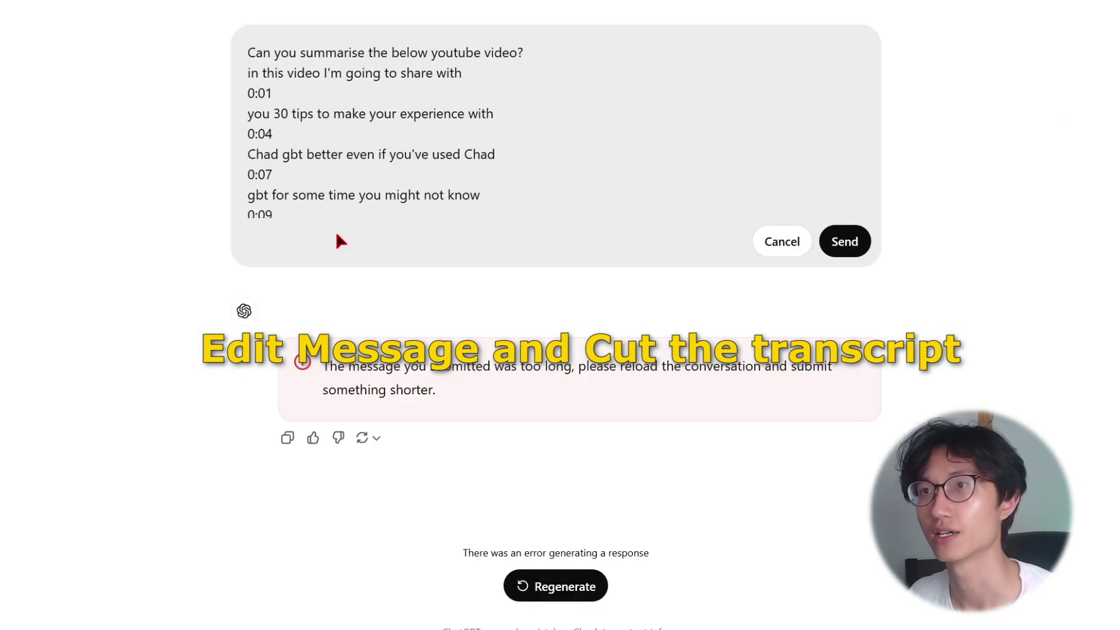
{"action": "scroll", "coordinate": [340, 175], "scroll_direction": "down", "scroll_amount": 20}
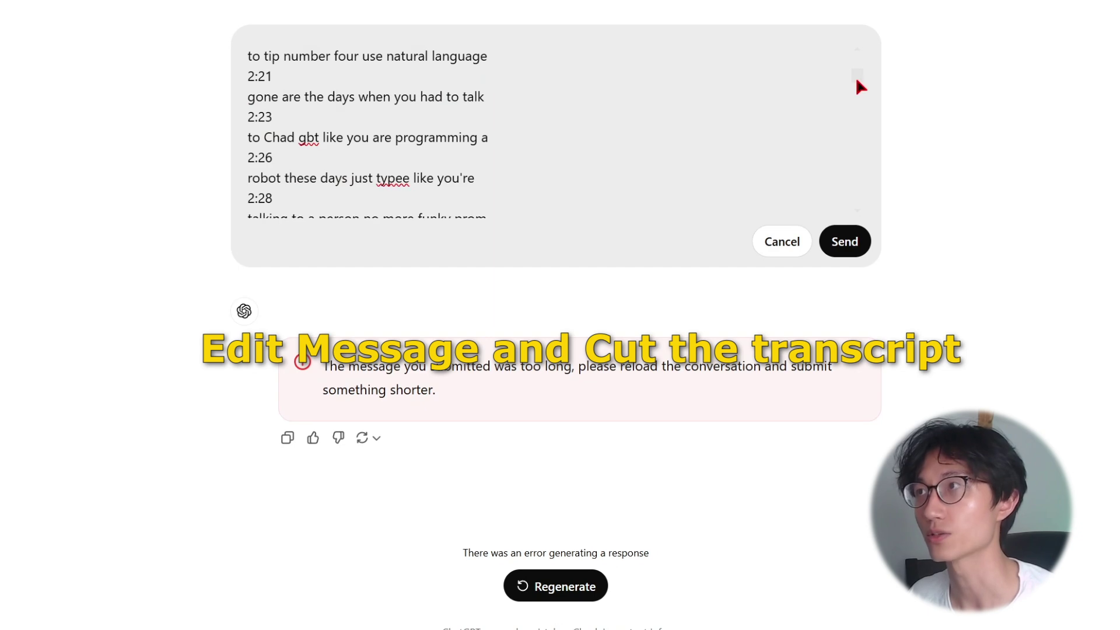
{"action": "left_click_drag", "start_coordinate": [856, 81], "coordinate": [842, 216]}
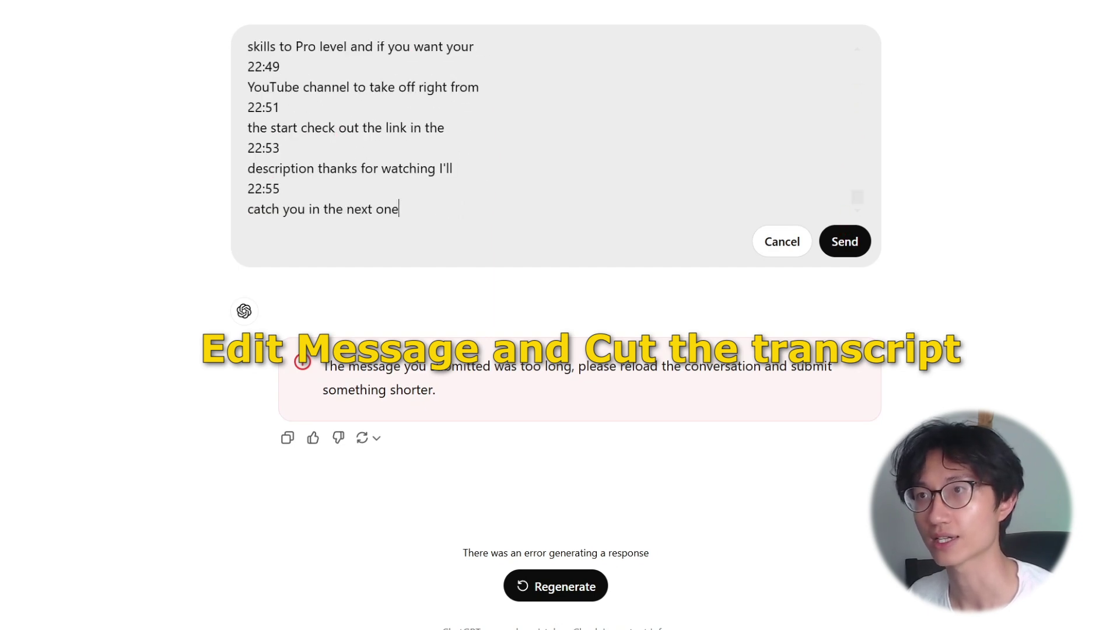
{"action": "left_click_drag", "start_coordinate": [855, 201], "coordinate": [854, 155]}
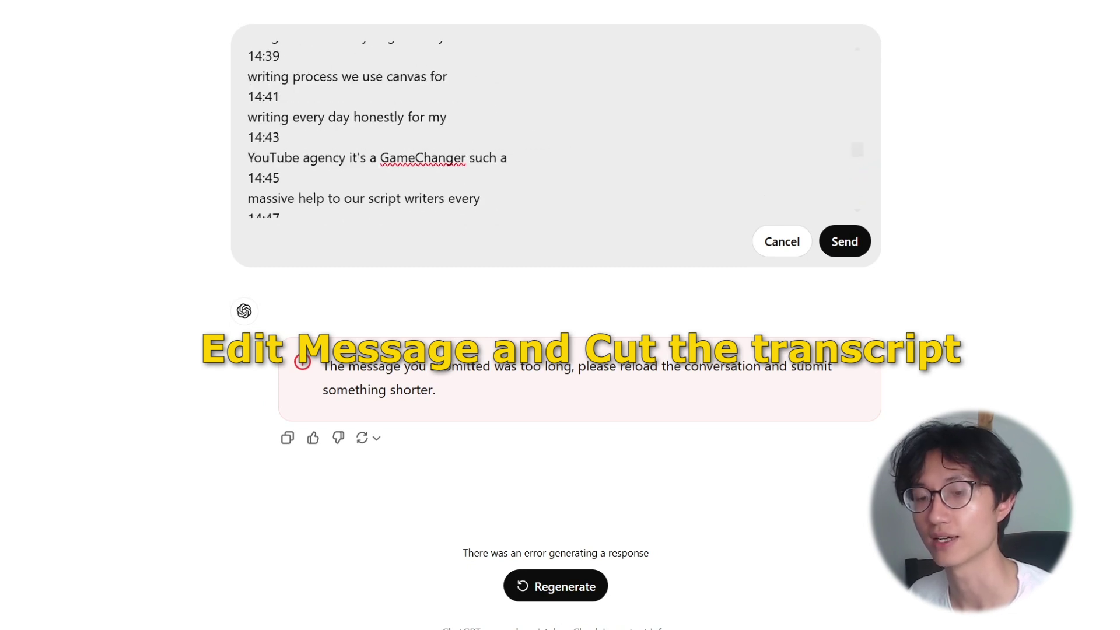
{"action": "key", "text": "ctrl+shift+End"}
{"action": "key", "text": "ctrl+c"}
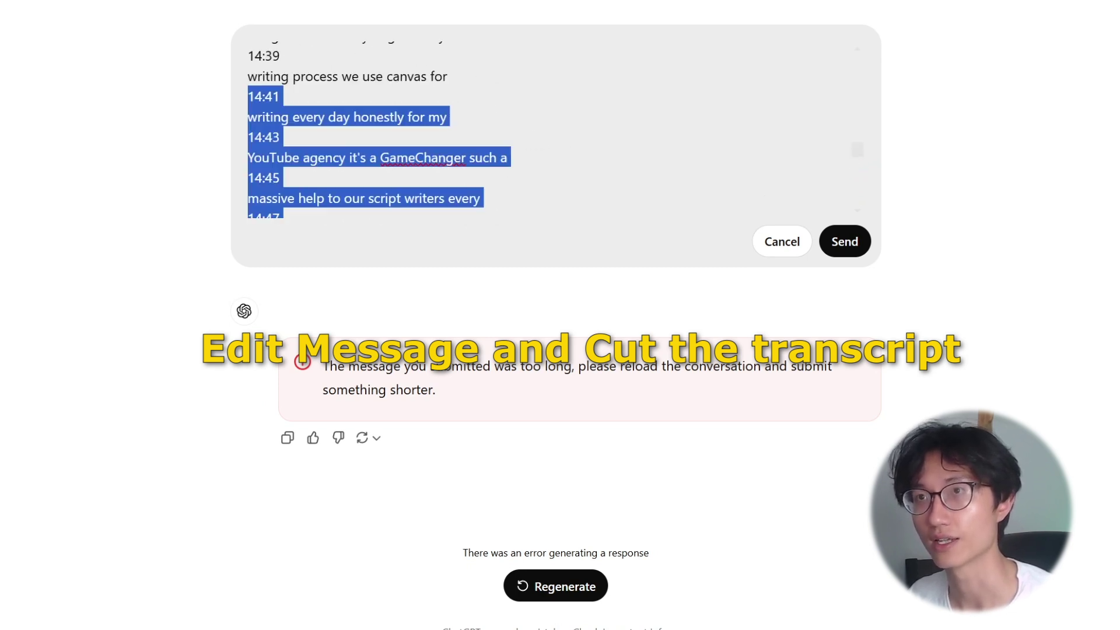
{"action": "key", "text": "BackSpace"}
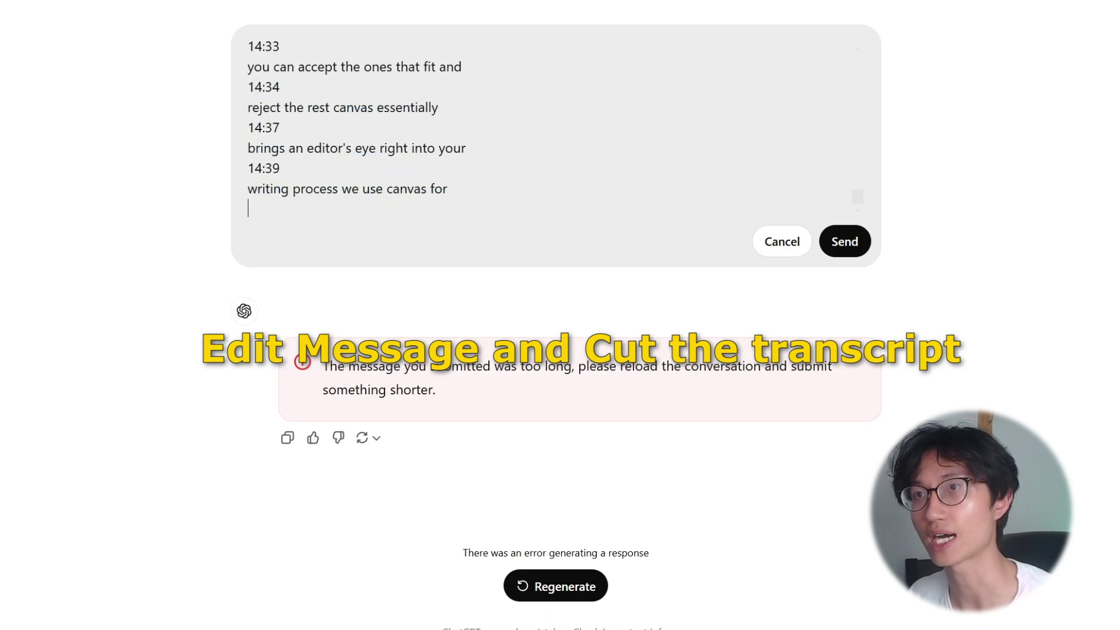
{"action": "left_click", "coordinate": [845, 241]}
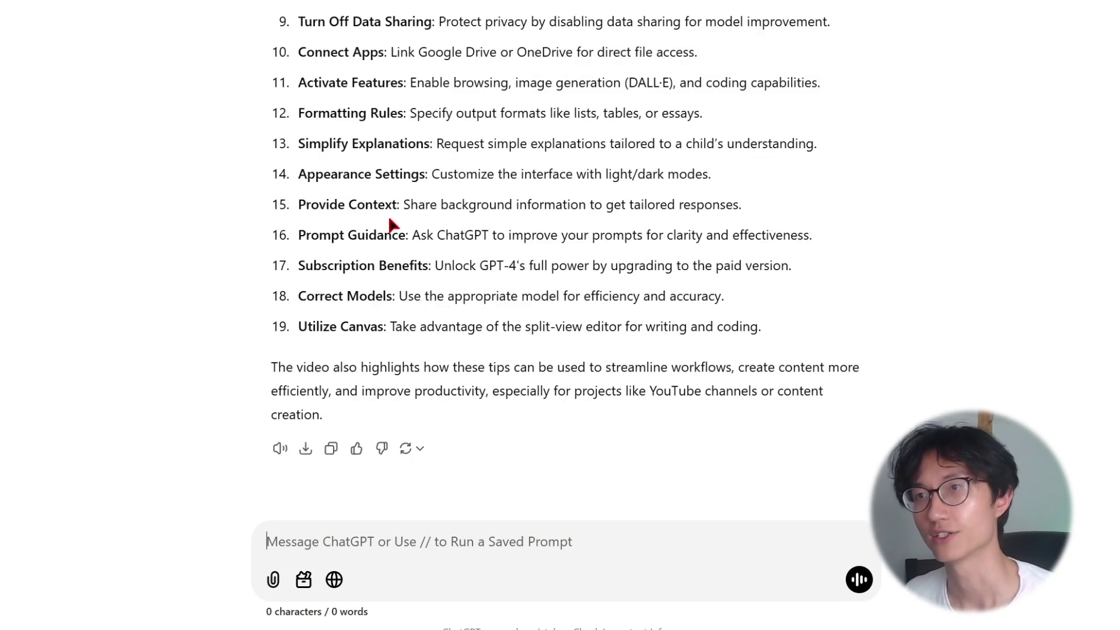
Send 'This is the continuation of the transcript, can you please continue to summarize?' with the 14:41–22:55 transcript pasted.
{"action": "scroll", "coordinate": [390, 225], "scroll_direction": "up", "scroll_amount": 15}
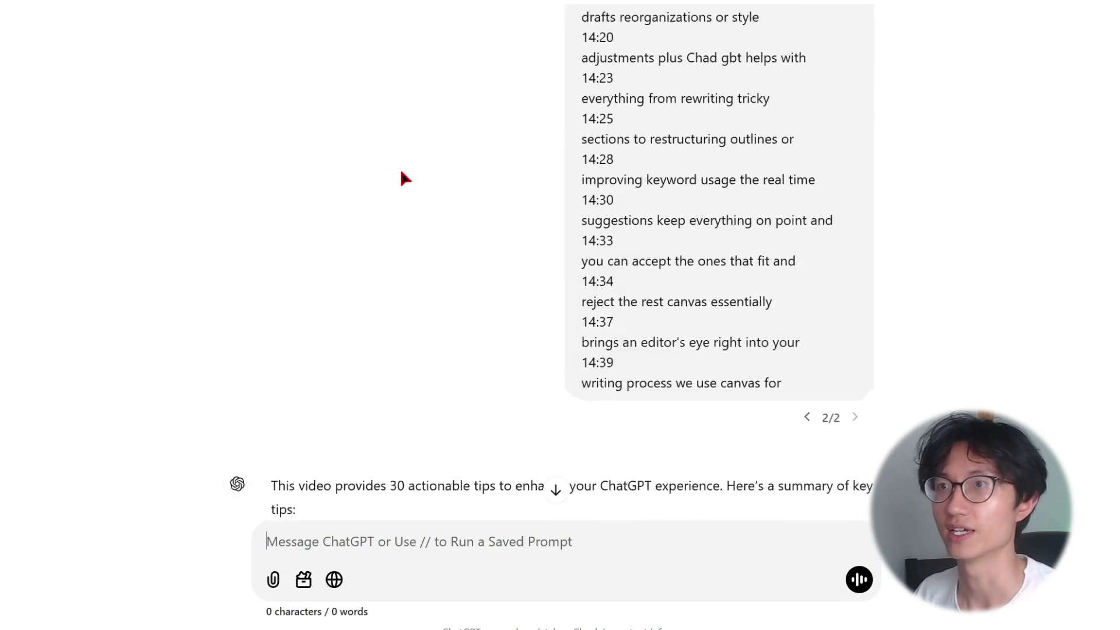
{"action": "scroll", "coordinate": [403, 177], "scroll_direction": "down", "scroll_amount": 10}
{"action": "scroll", "coordinate": [474, 337], "scroll_direction": "down", "scroll_amount": 2}
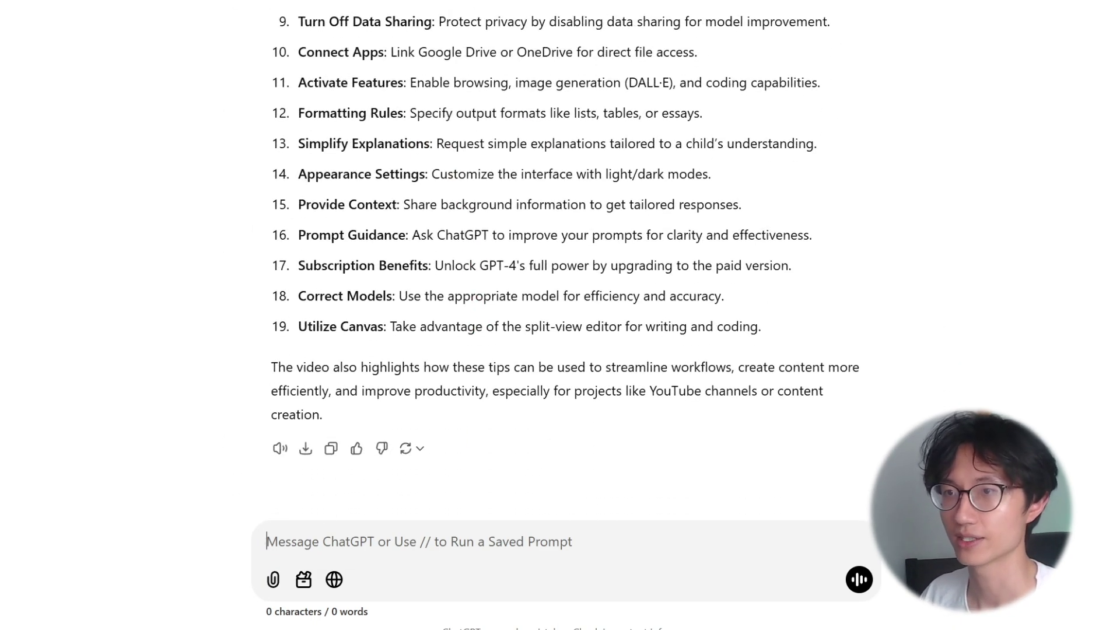
{"action": "type", "text": "This "}
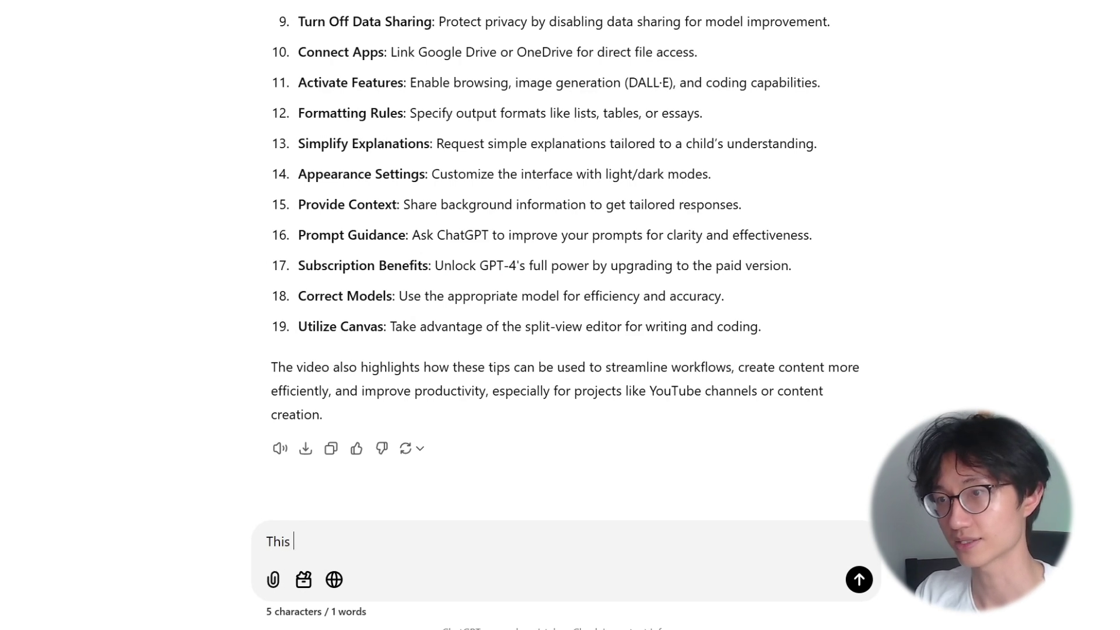
{"action": "type", "text": "is the continuation of the transcript"}
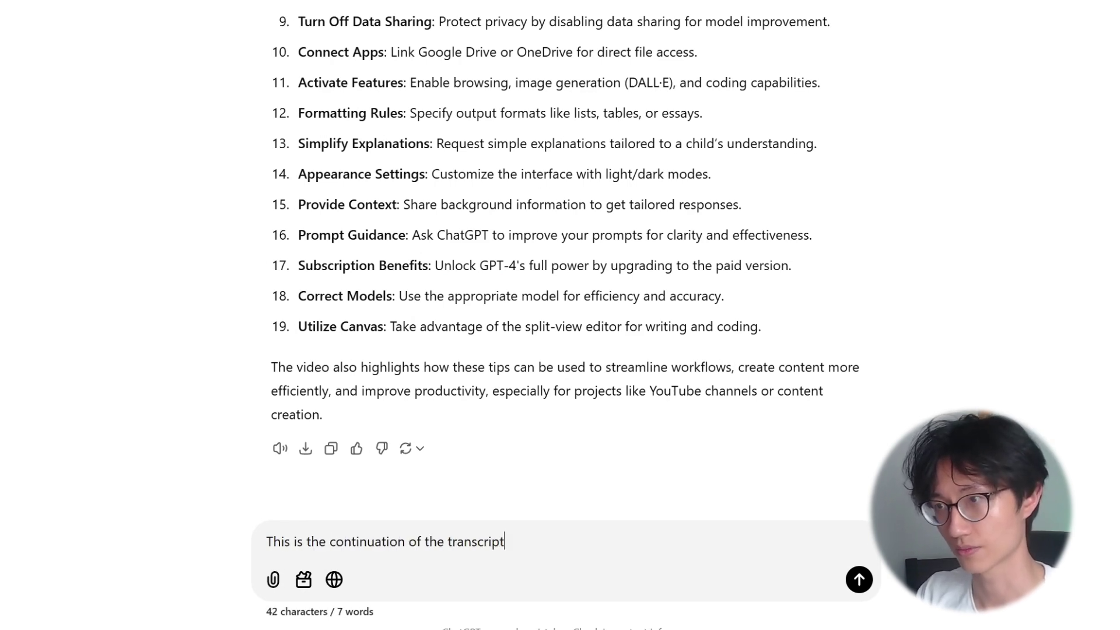
{"action": "type", "text": ", can you please continue to summarize"}
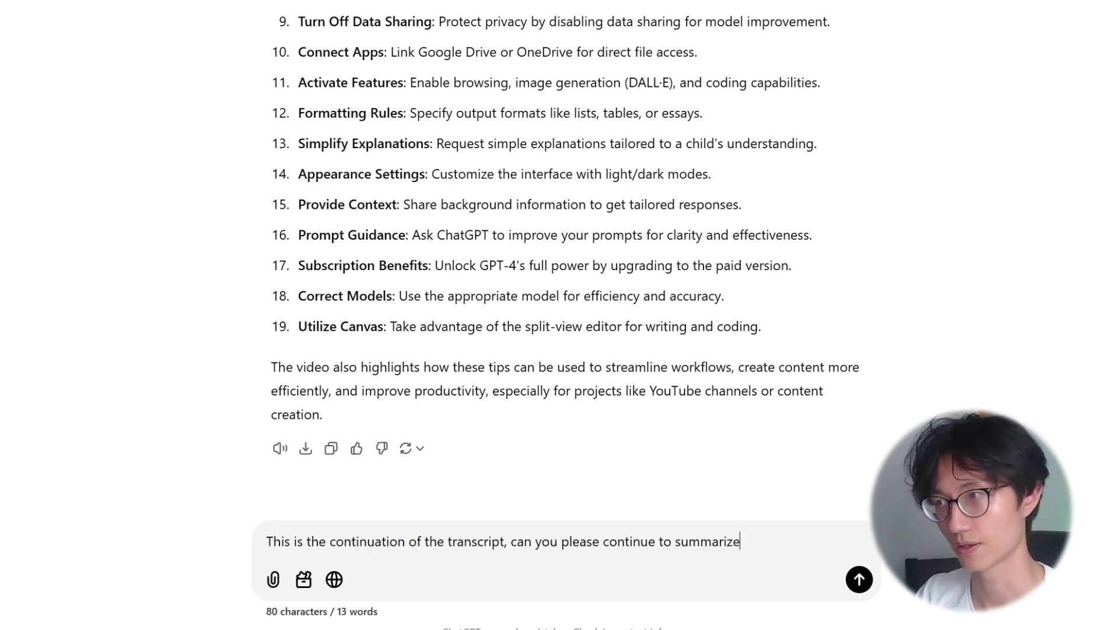
{"action": "type", "text": "?"}
{"action": "key", "text": "shift+Return"}
{"action": "key", "text": "shift+Return"}
{"action": "key", "text": "ctrl+v"}
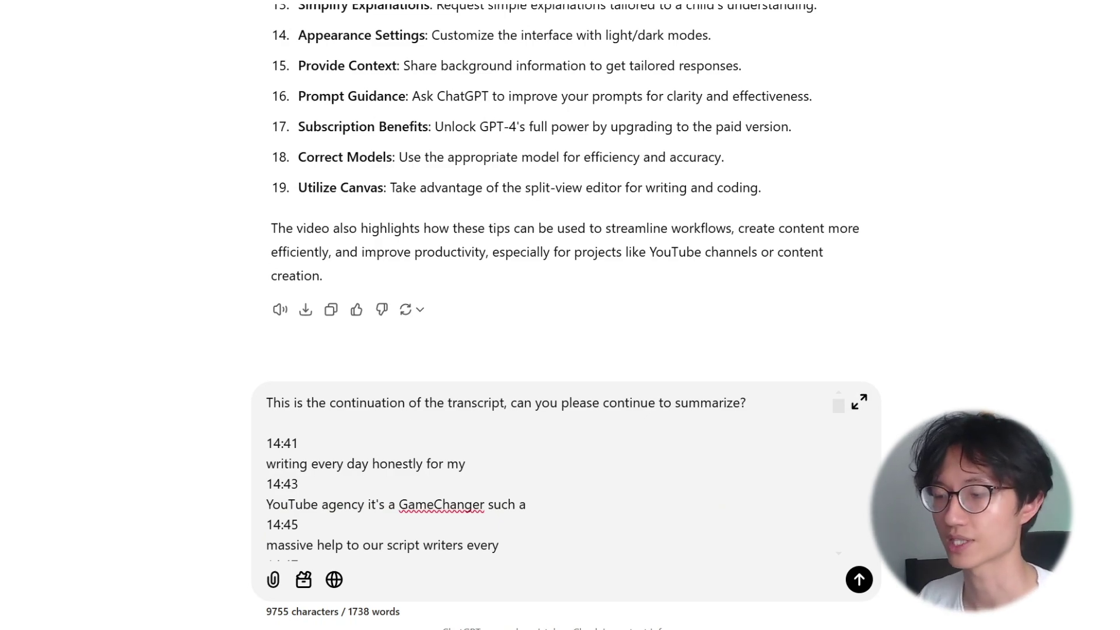
{"action": "key", "text": "Return"}
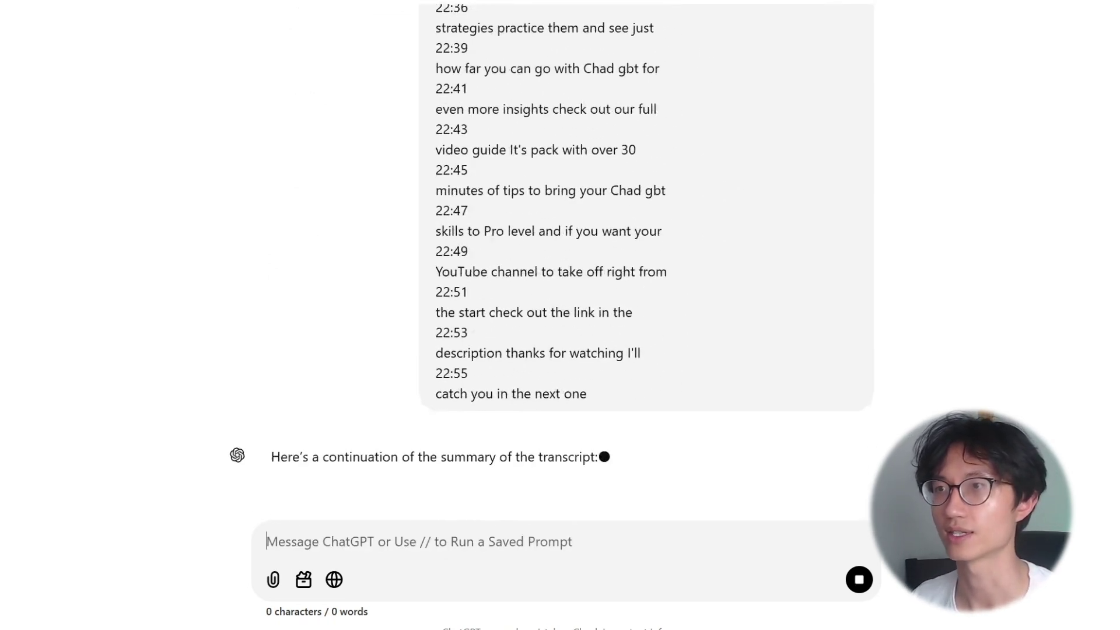